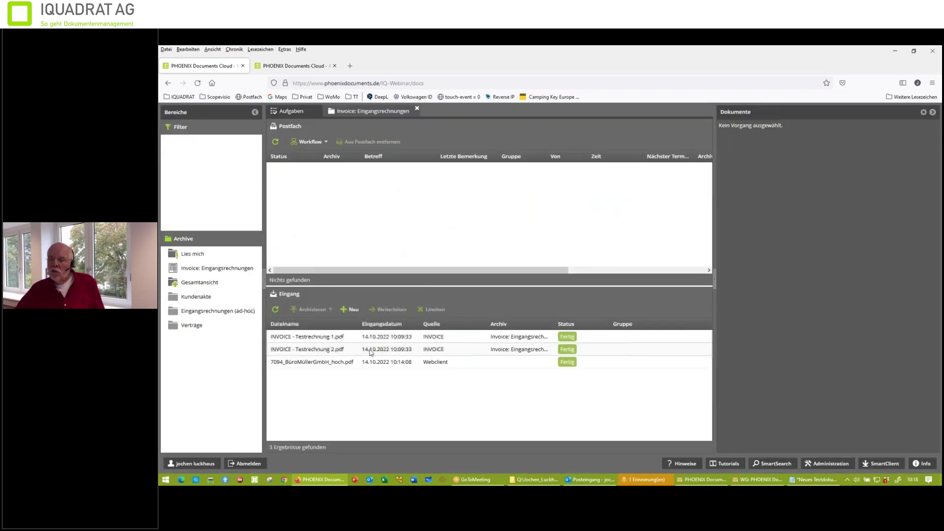
- Open 7094_BüroMüllerGmbH_hoch.pdf from the Eingang list and assign it to the archive Invoice: Eingangsrechnungen
left_click(352, 362)
double_click(352, 362)
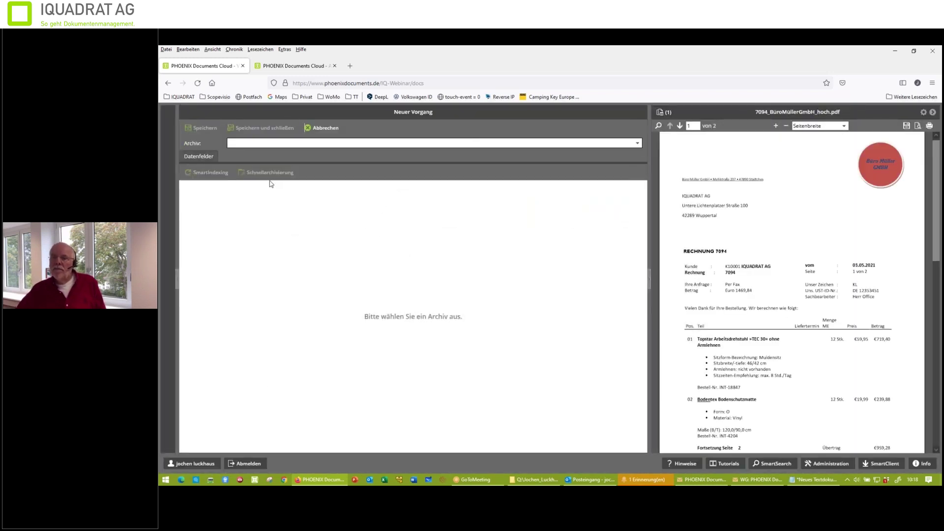
left_click(637, 141)
left_click(329, 162)
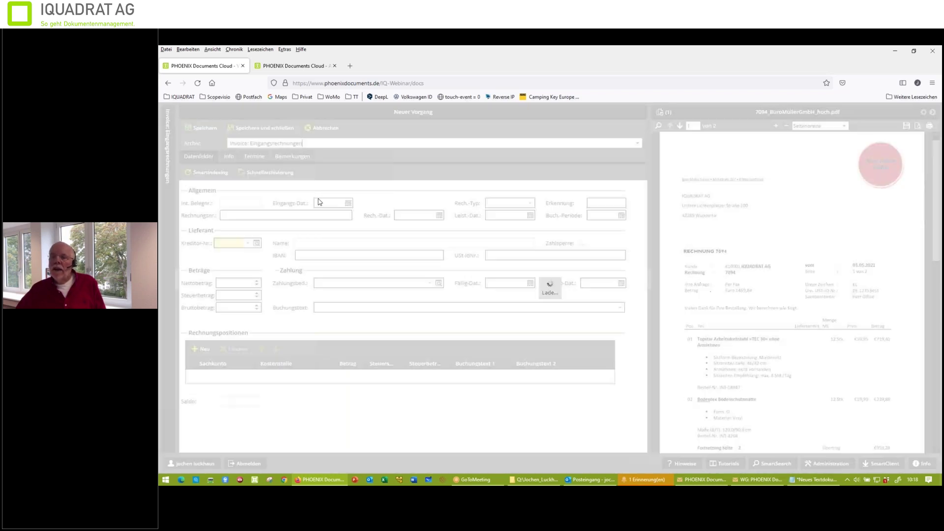
- Assign BÜROMÜLLER.STÄDTCHEN as the invoice's creditor, set the line item's Sachkonto to 4611, and save the record
left_click(256, 243)
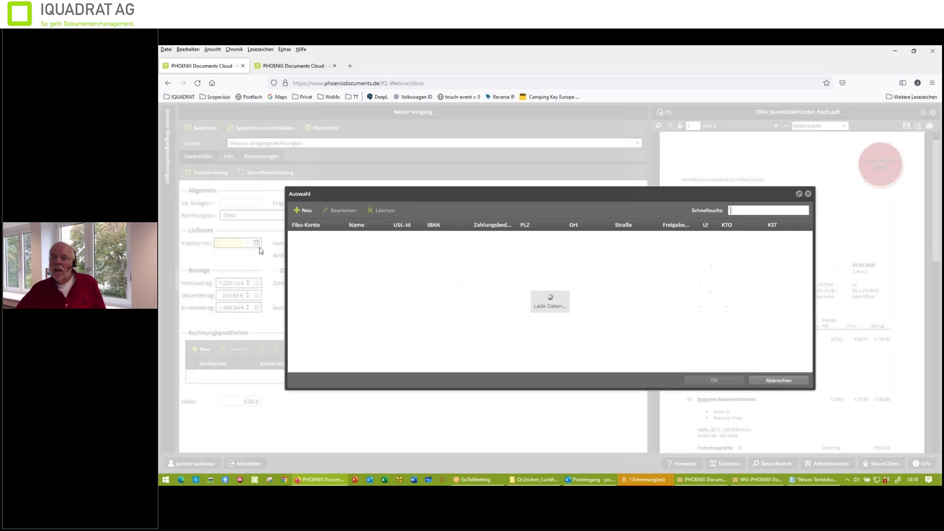
double_click(377, 352)
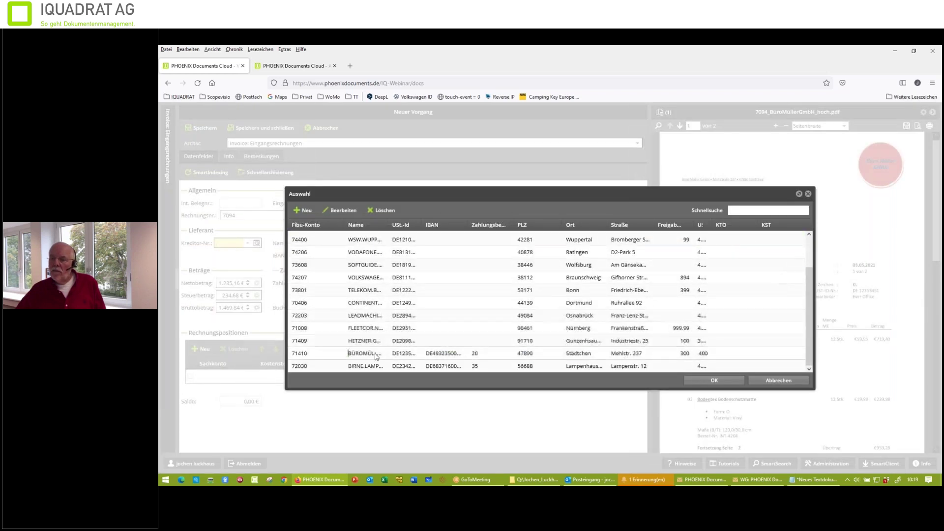
left_click(223, 376)
left_click(225, 397)
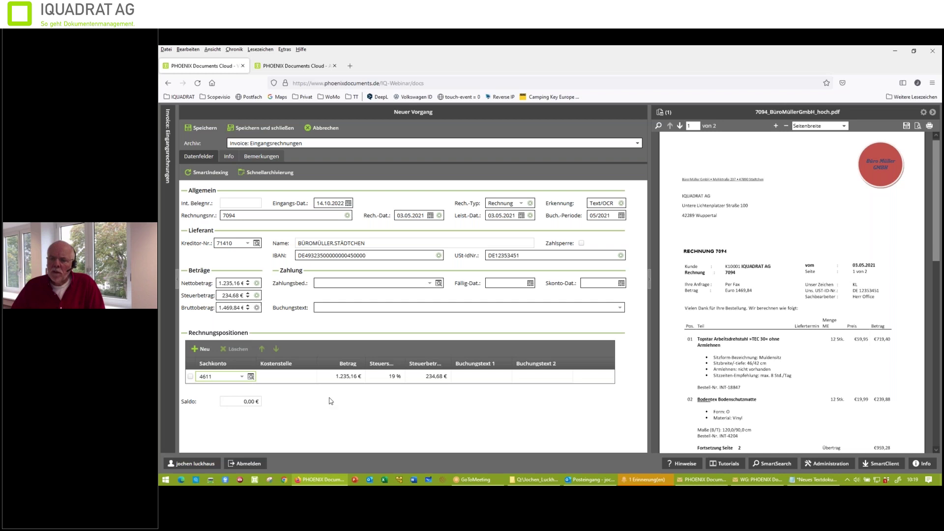
left_click(200, 128)
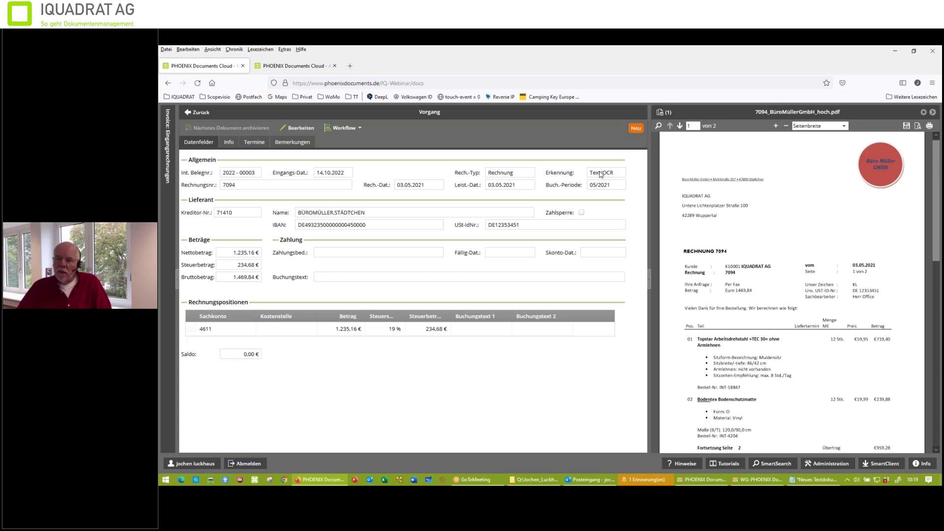
- Return to the Invoice: Eingangsrechnungen archive list and select the newly saved invoice 7094
left_click(196, 112)
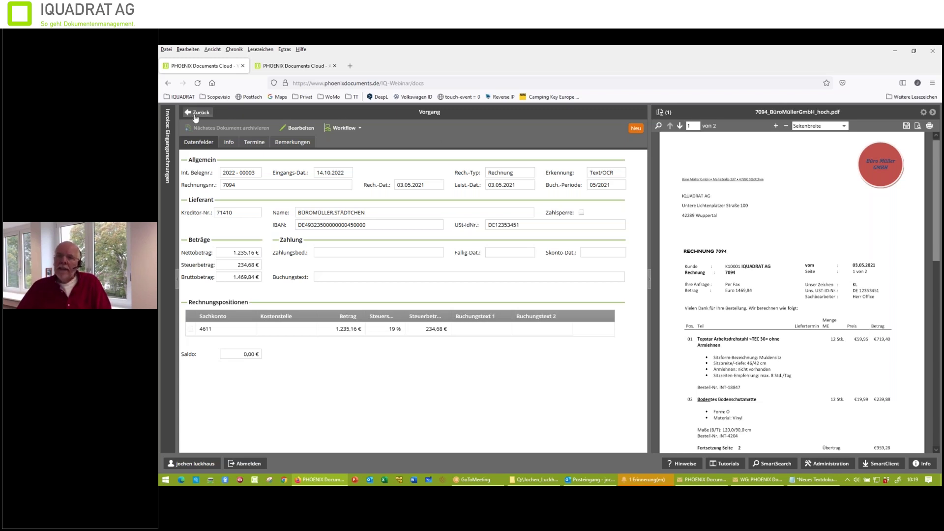
left_click(373, 111)
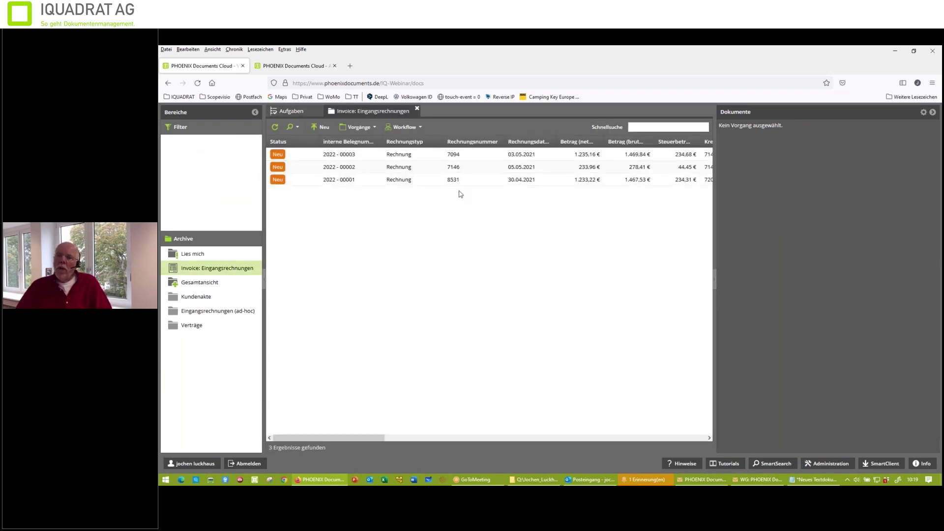
left_click(377, 157)
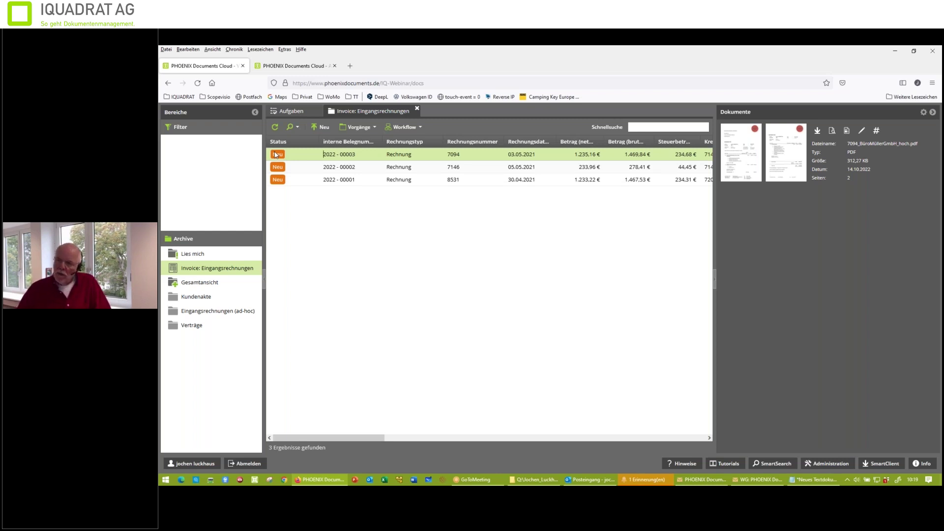
- Place the archive and administration in side-by-side windows and open the Invoice: Standard-Workflow diagram with a narrowed navigation area
key("super+Left")
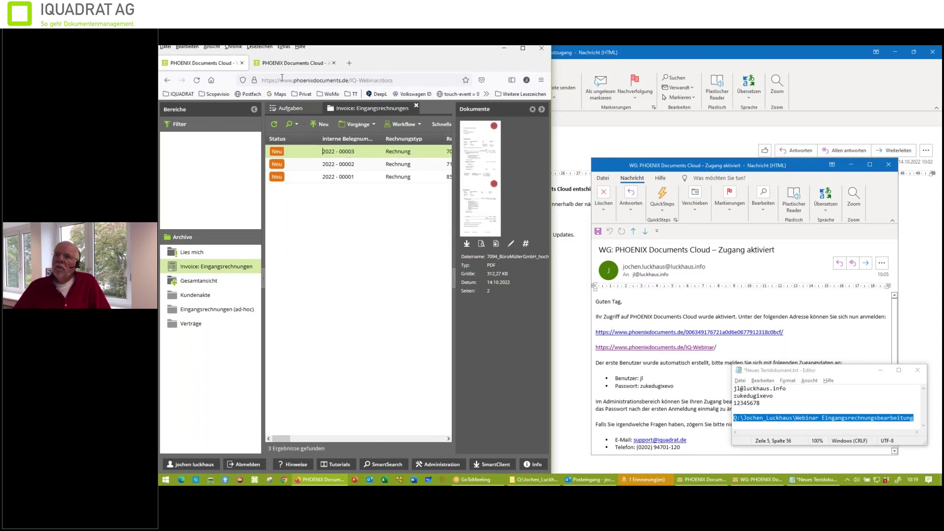
left_click(290, 64)
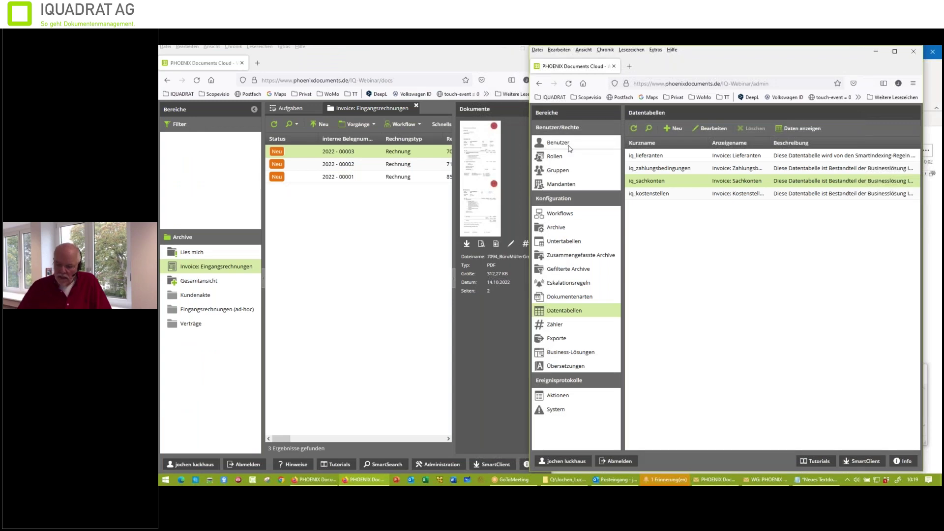
left_click(599, 219)
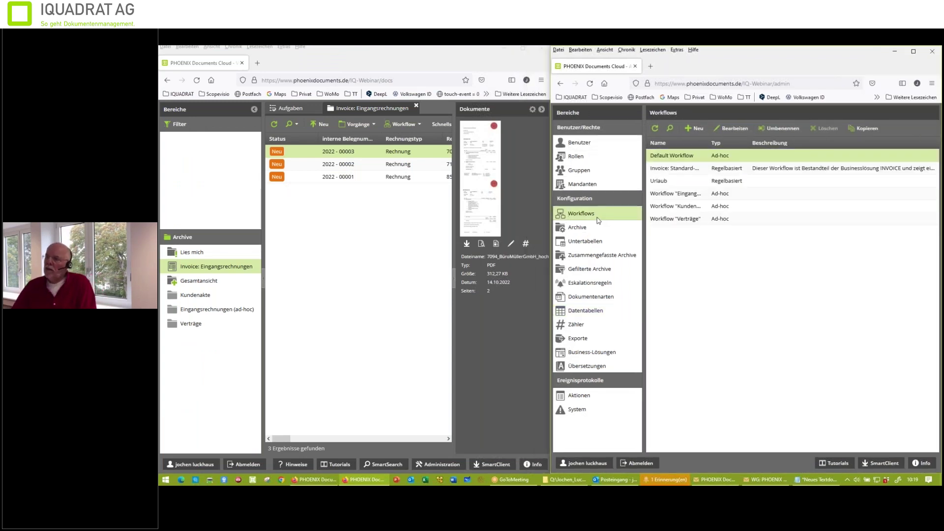
double_click(667, 169)
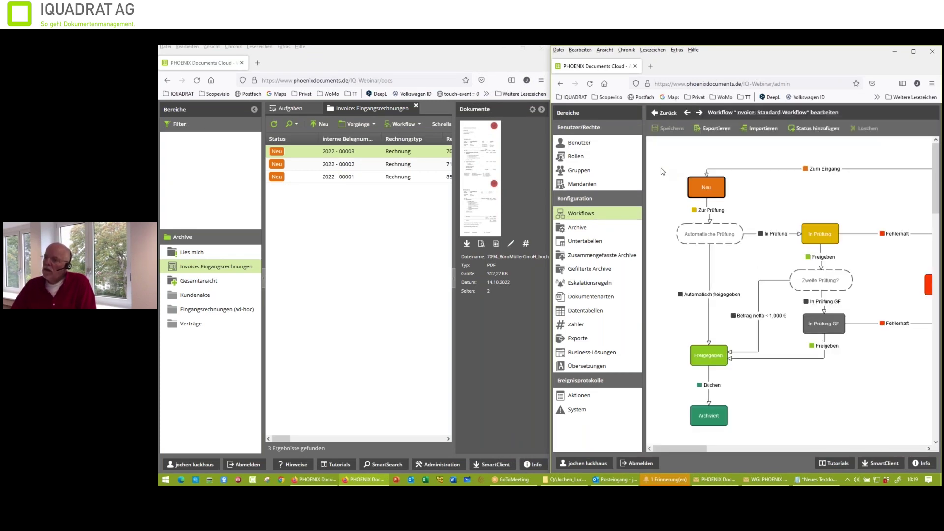
left_click_drag(645, 309, 589, 309)
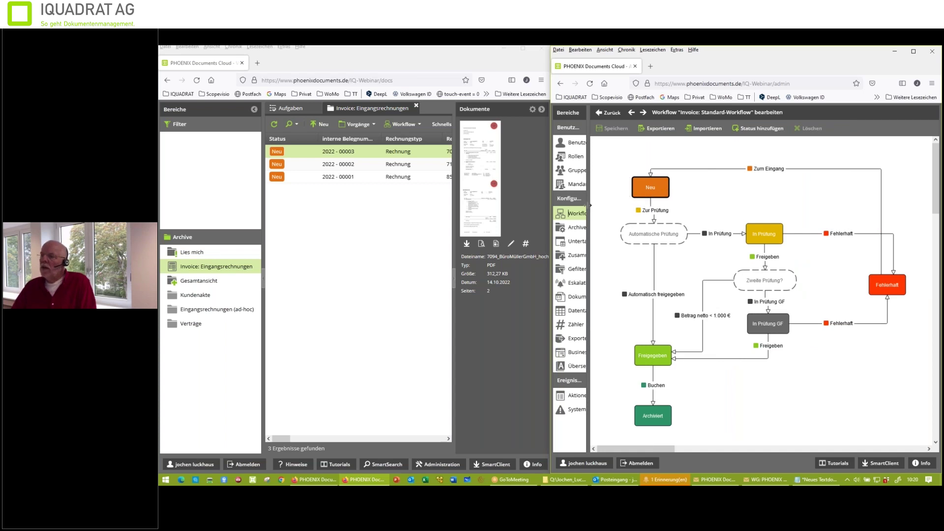
- Inspect the Neu status and the freigabe_grenze reference in the condition of the Automatisch freigeben transition
left_click(641, 185)
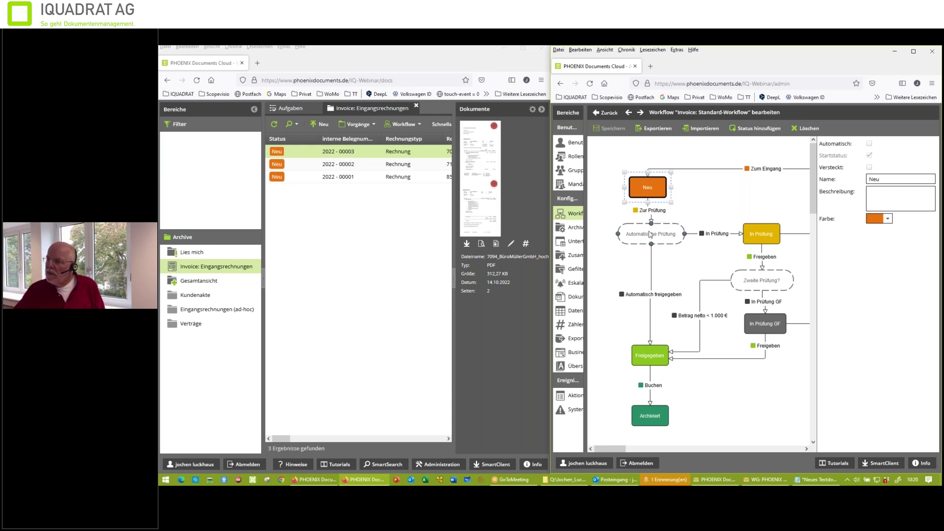
left_click(637, 297)
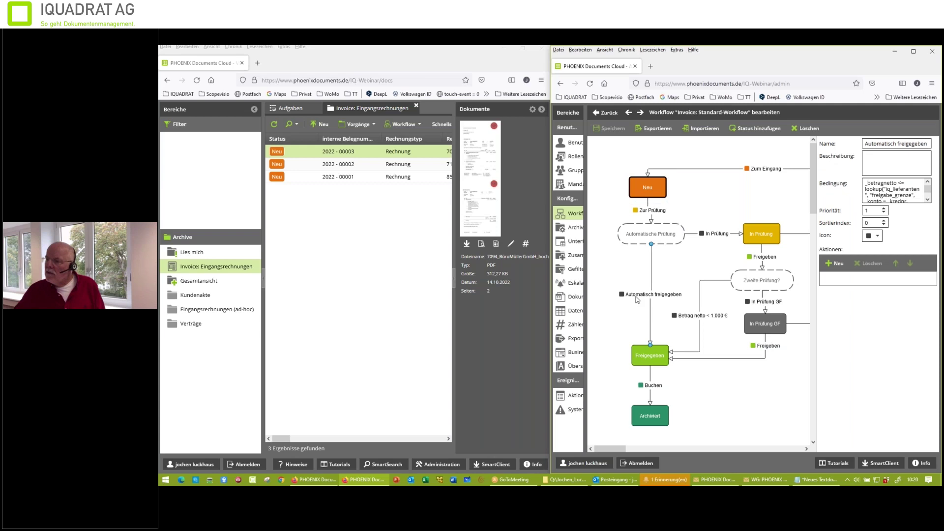
left_click_drag(871, 194, 911, 195)
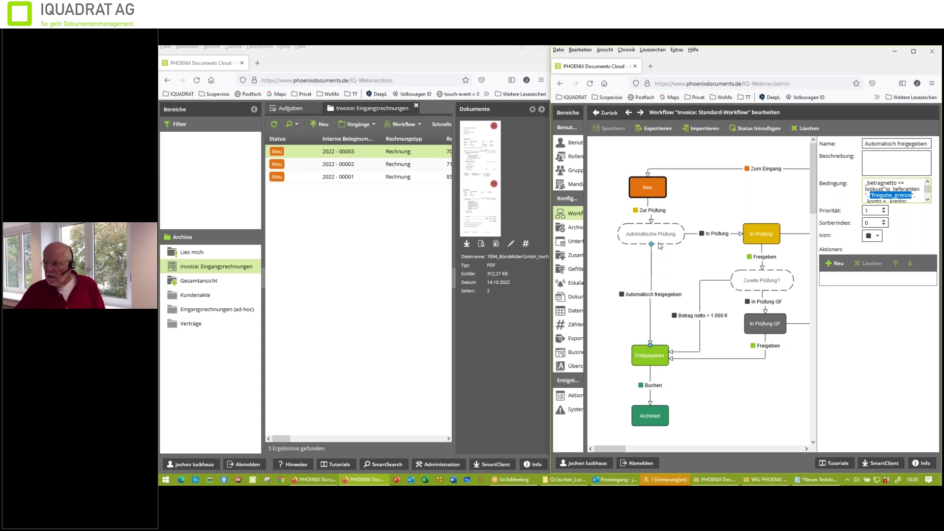
- Examine the Vorgang versenden action of the In Prüfung transition, including its recipient preselection options, and close it without changes
left_click(715, 234)
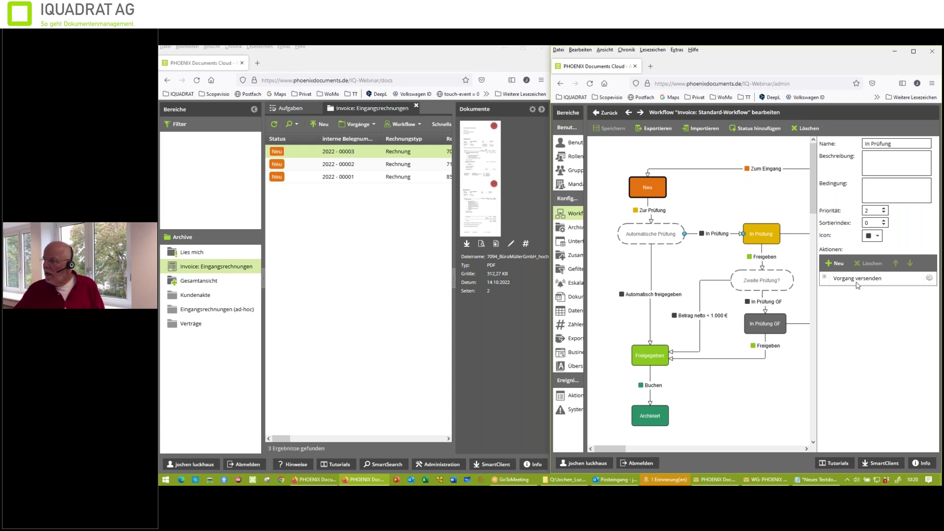
left_click(930, 280)
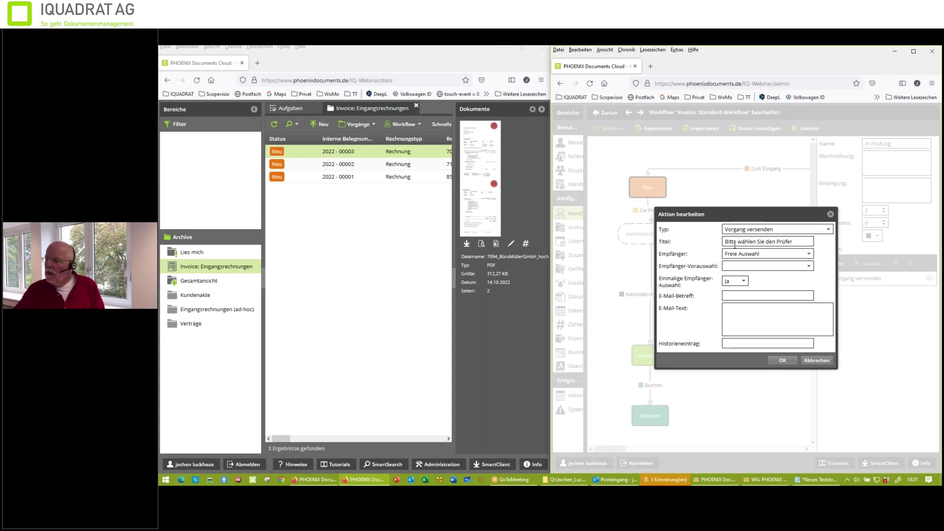
left_click(809, 266)
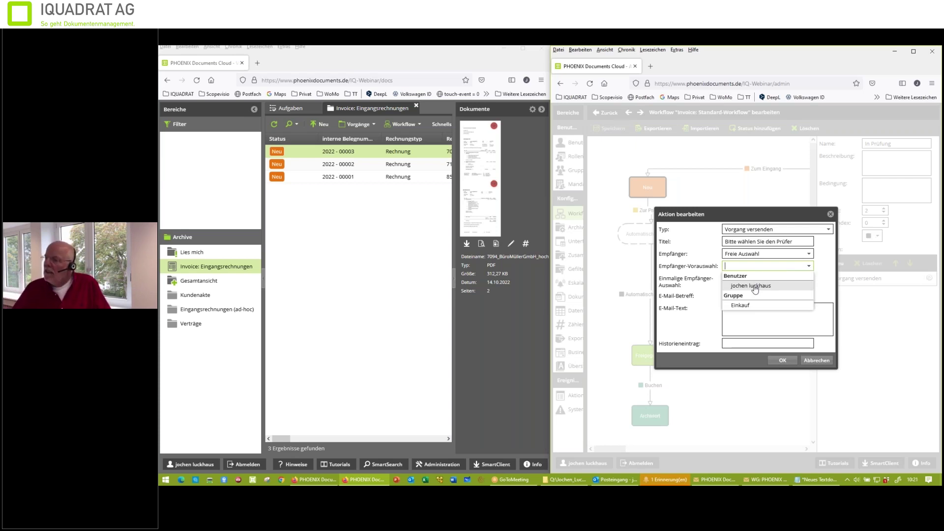
left_click(827, 275)
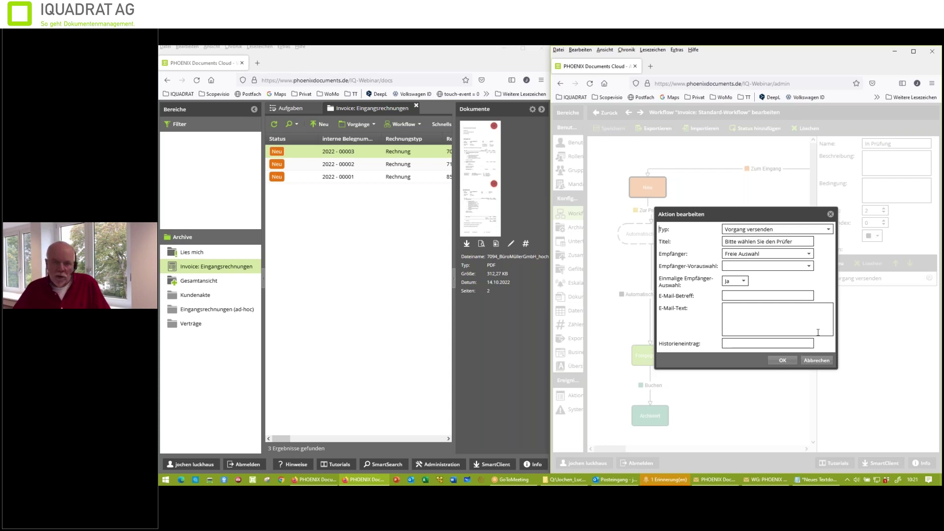
left_click(783, 361)
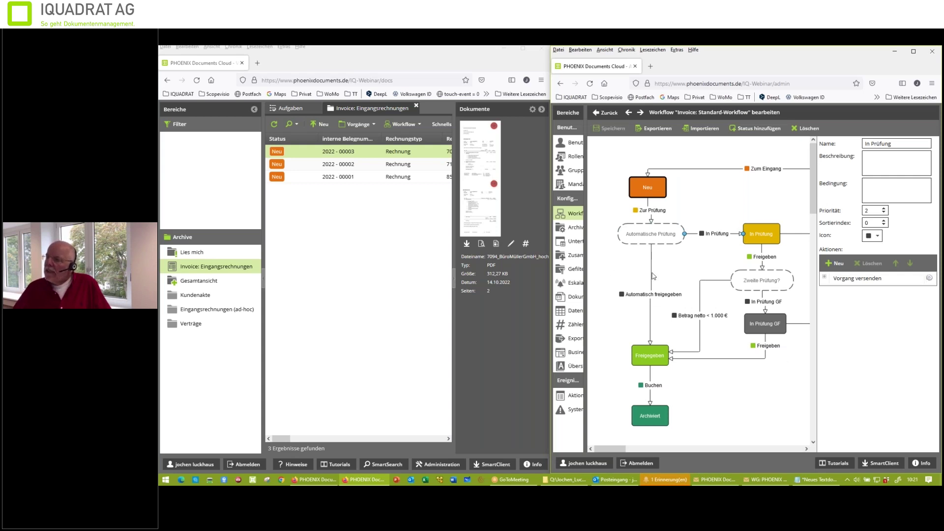
- Revisit freigabe_grenze in the Automatisch freigeben condition and display the data of the Invoice: Lieferanten table
left_click(645, 296)
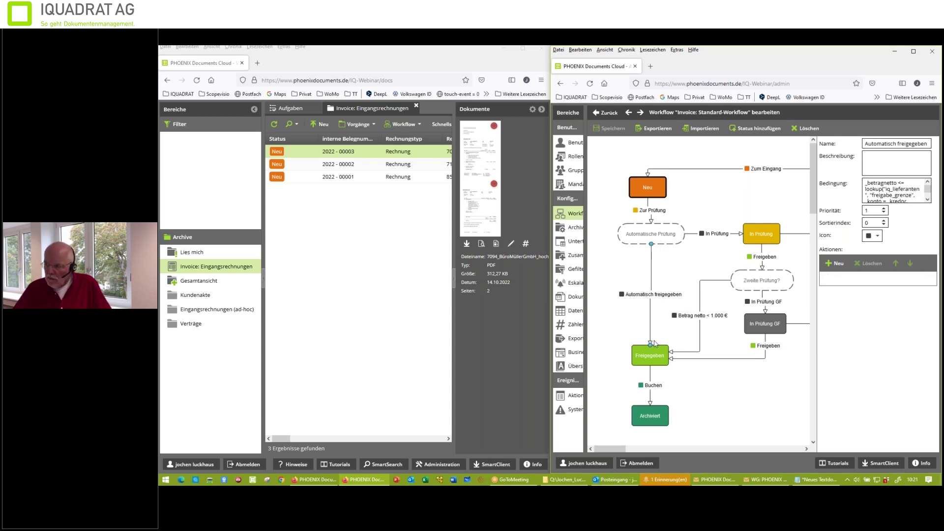
left_click_drag(873, 195, 913, 196)
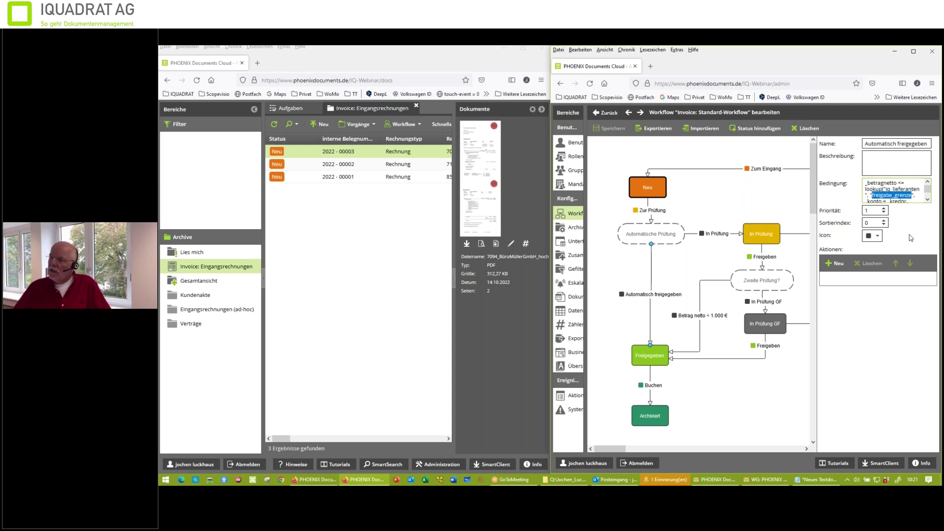
left_click(587, 256)
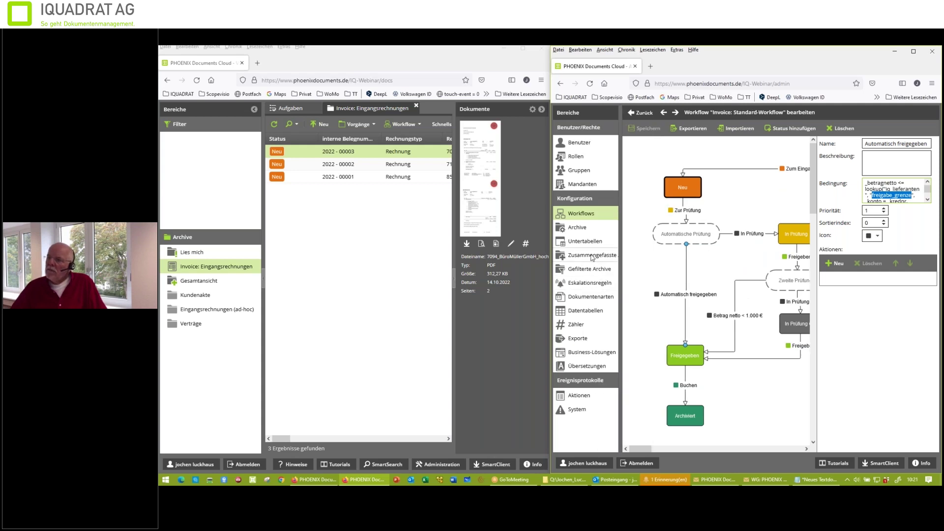
left_click(585, 310)
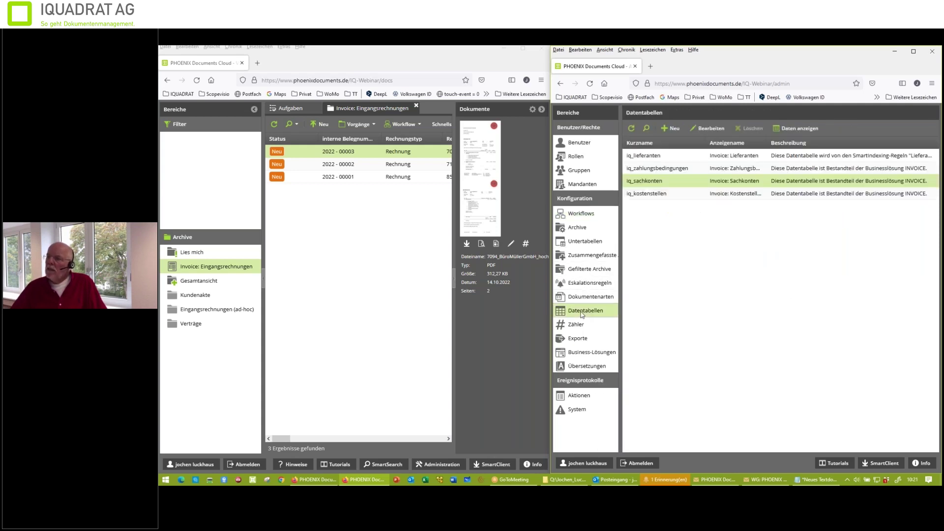
double_click(672, 158)
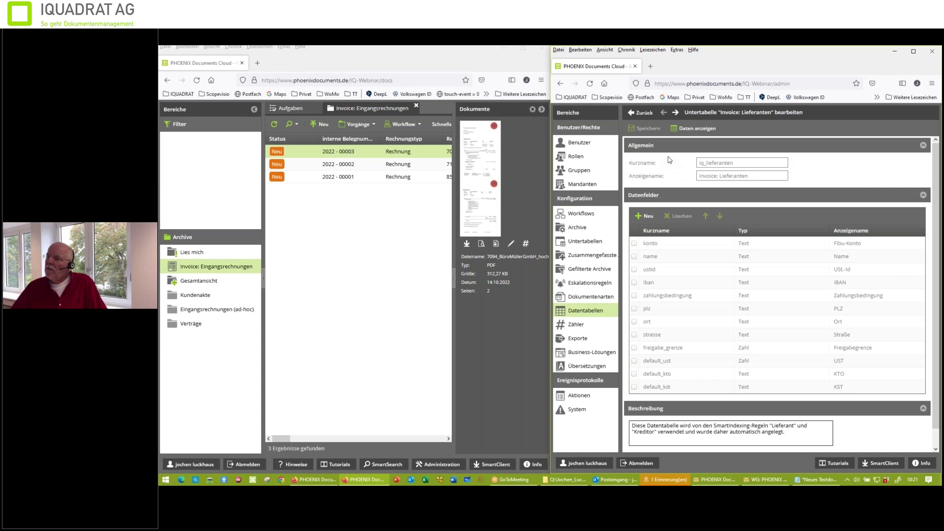
left_click(695, 128)
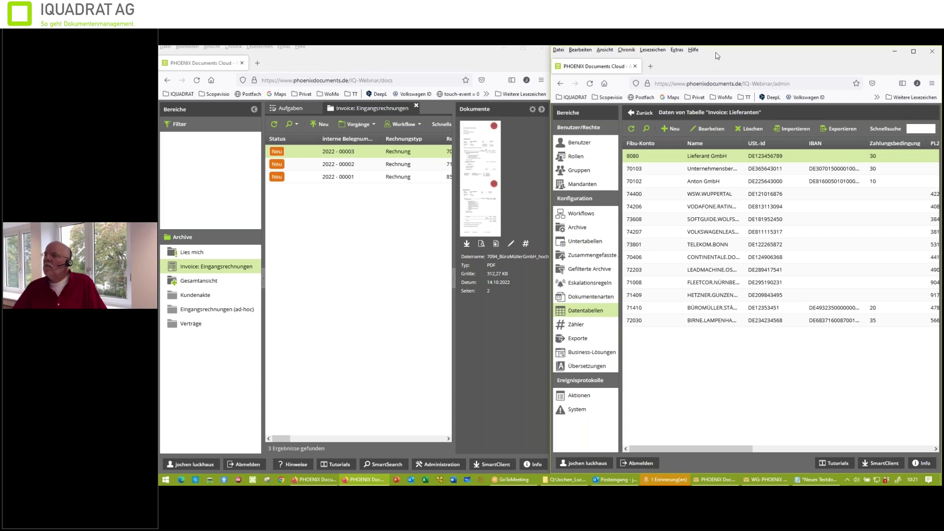
- Maximize the administration window and compare the Freigabegrenze entries of suppliers BÜROMÜLLER and BIRNE.LAMPENHAUSEN
left_click_drag(732, 60, 661, 115)
double_click(661, 114)
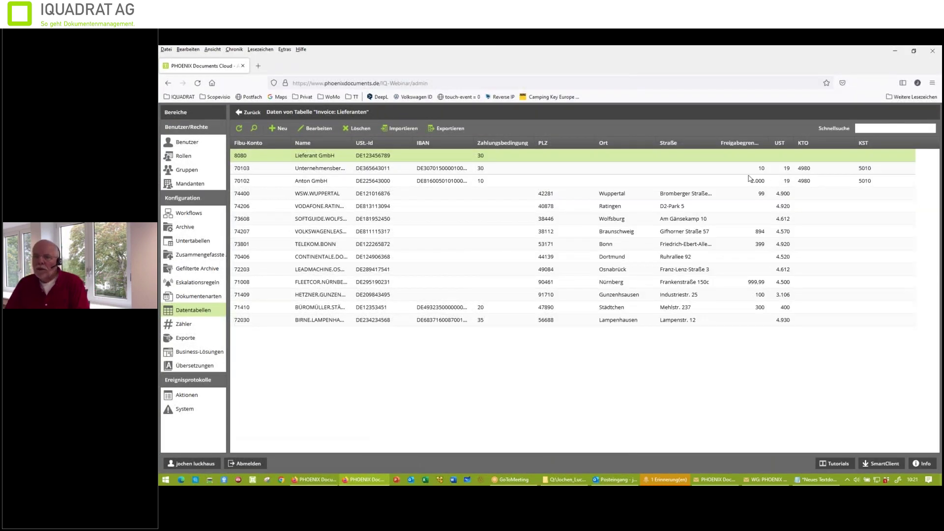
left_click(322, 310)
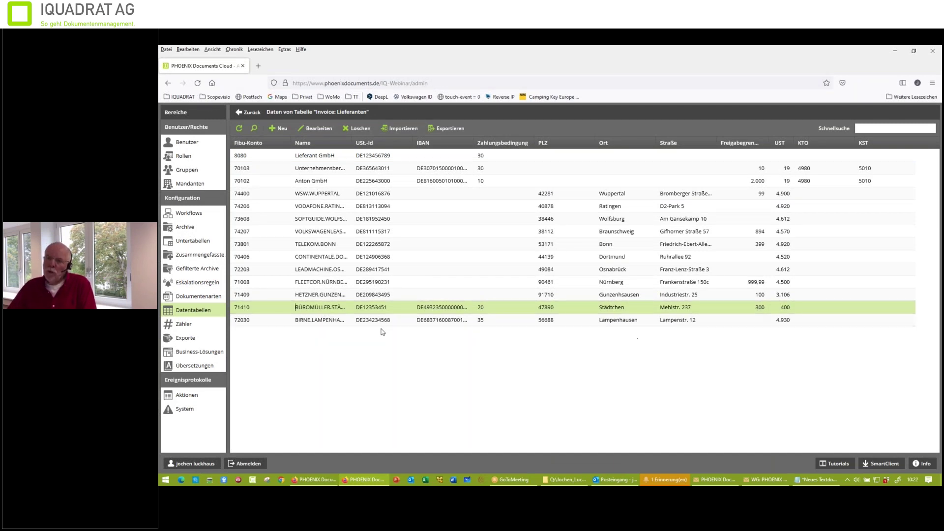
left_click(337, 322)
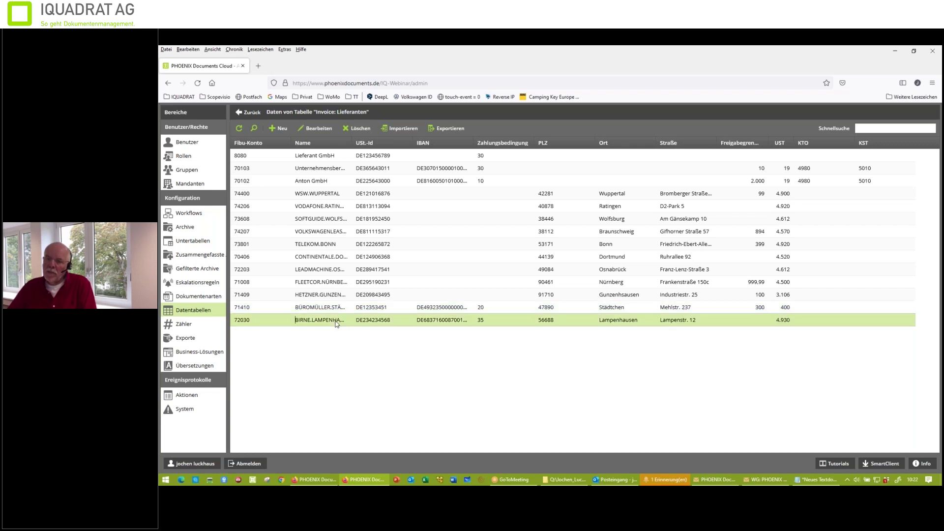
left_click(761, 310)
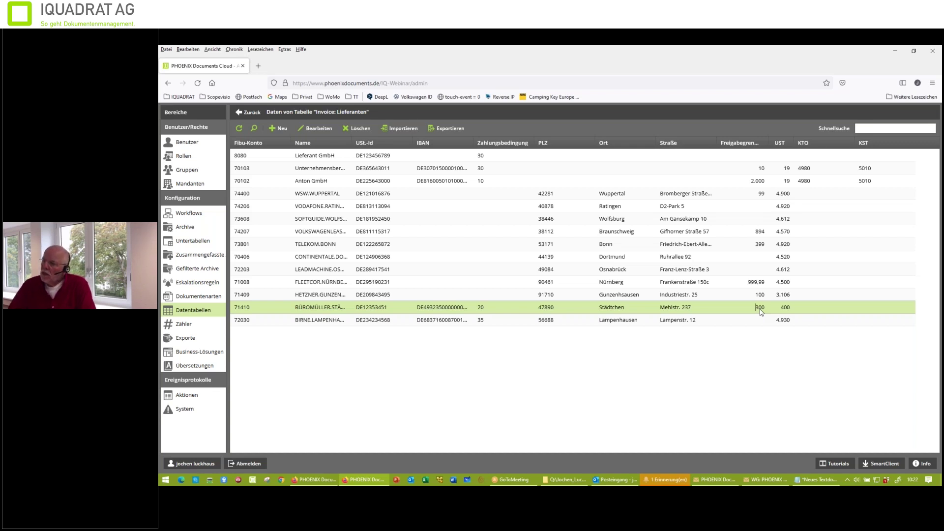
- Set the Freigabegrenze of supplier BIRNE.LAMPENHAUSEN to 1500, save the entry and return to the supplier table
left_click(725, 321)
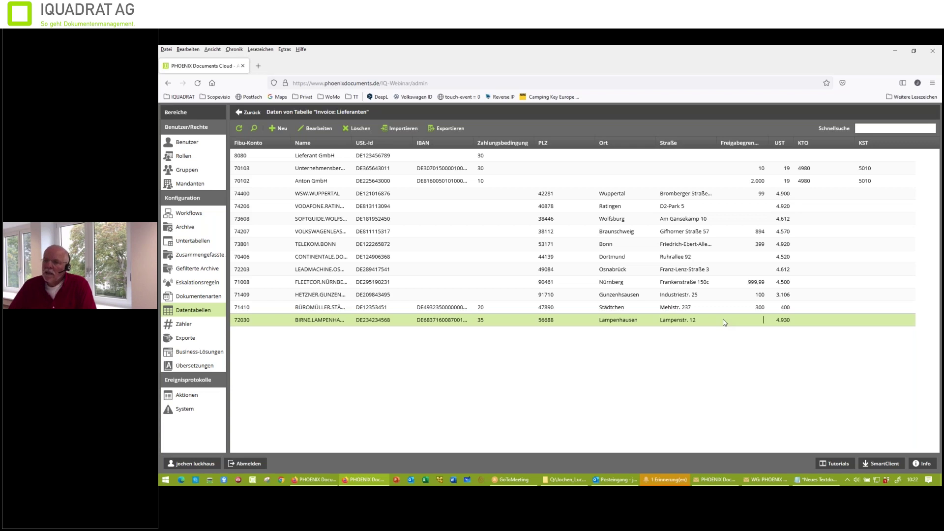
double_click(725, 323)
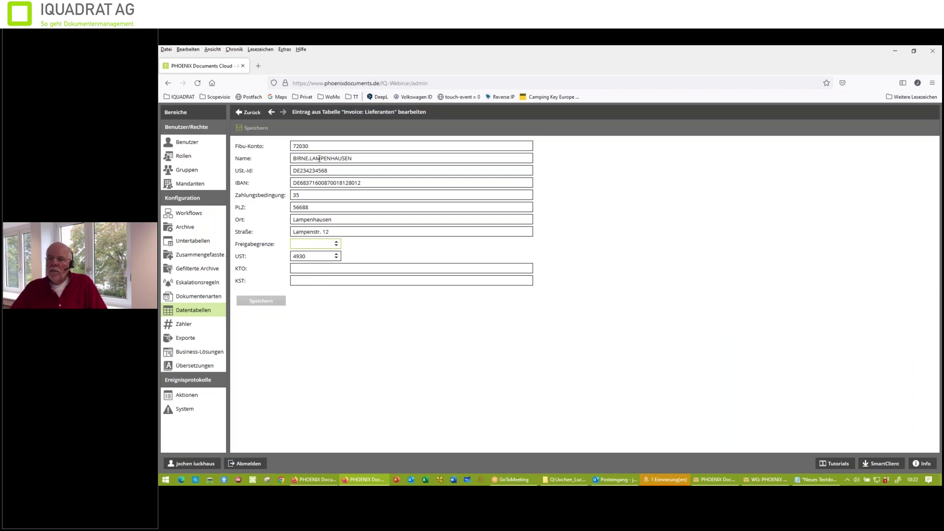
type("1500")
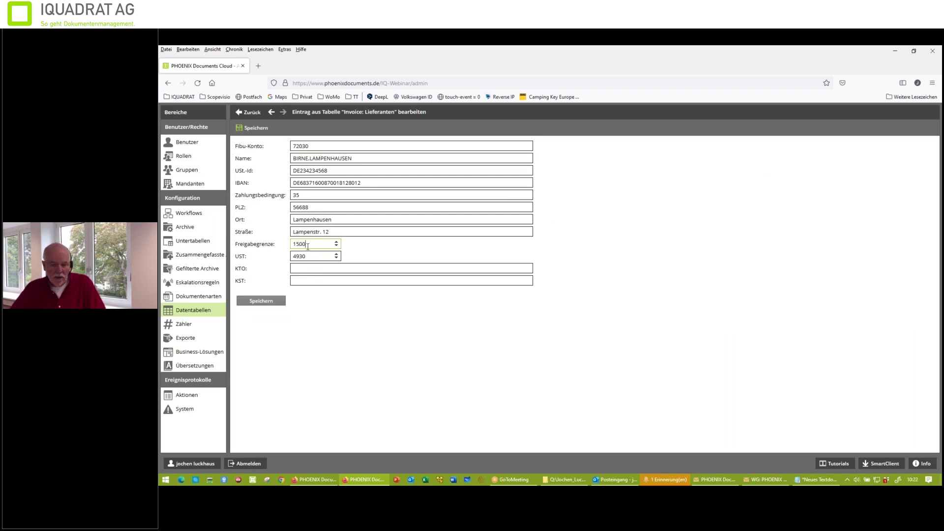
key("Tab")
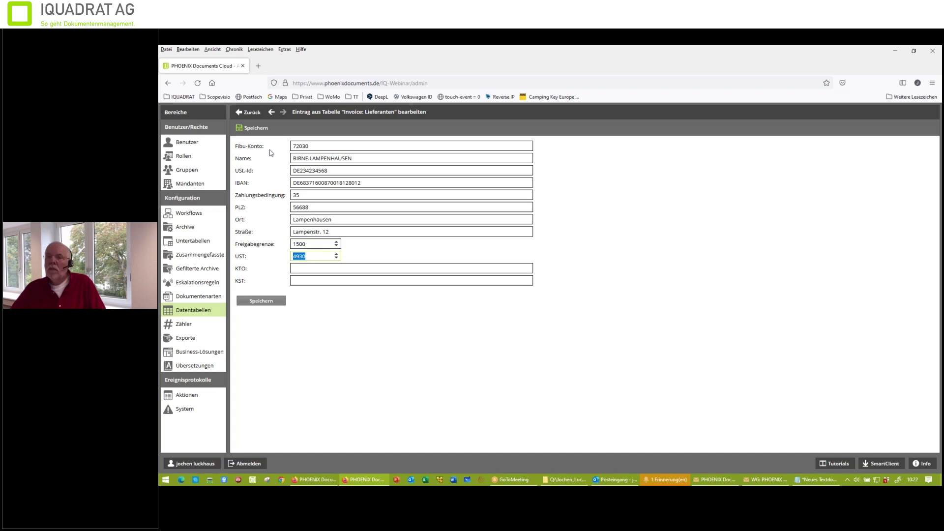
left_click(251, 128)
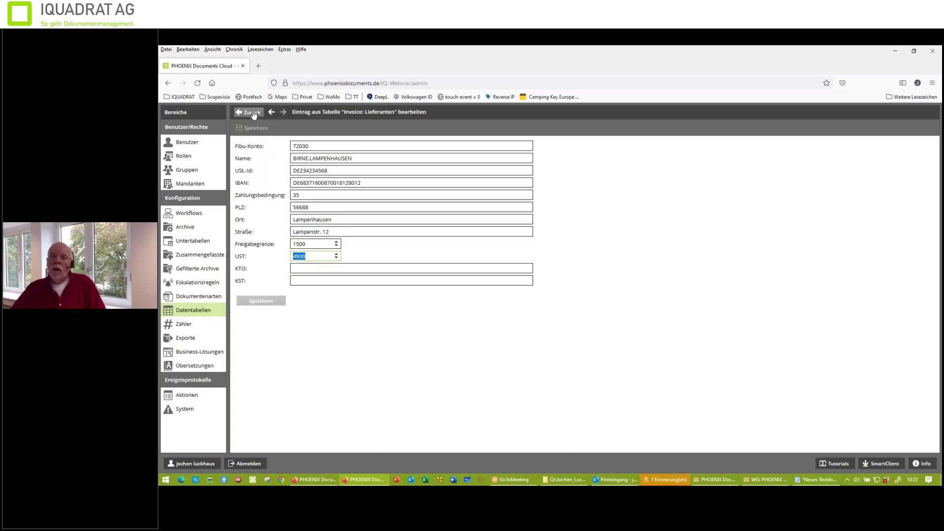
left_click(252, 113)
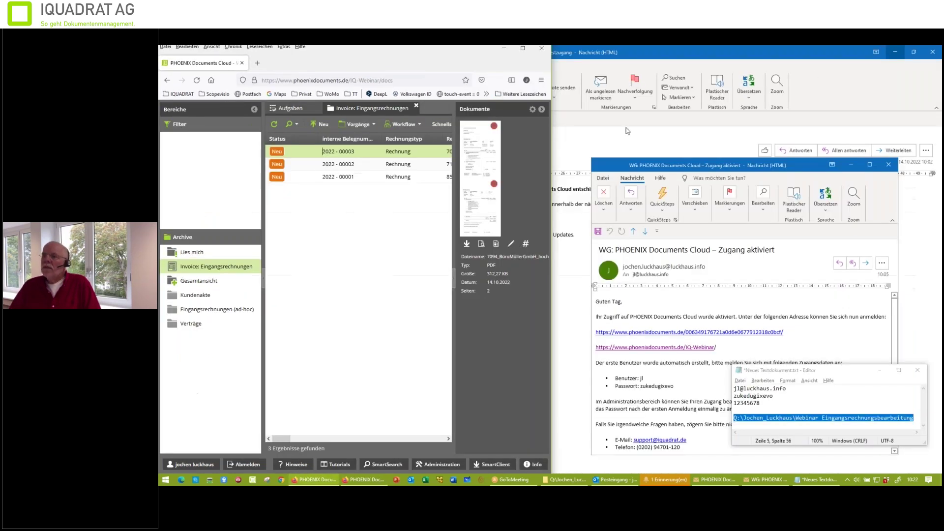
- Switch to the window showing the Invoice: Eingangsrechnungen archive and maximize it
left_click(896, 51)
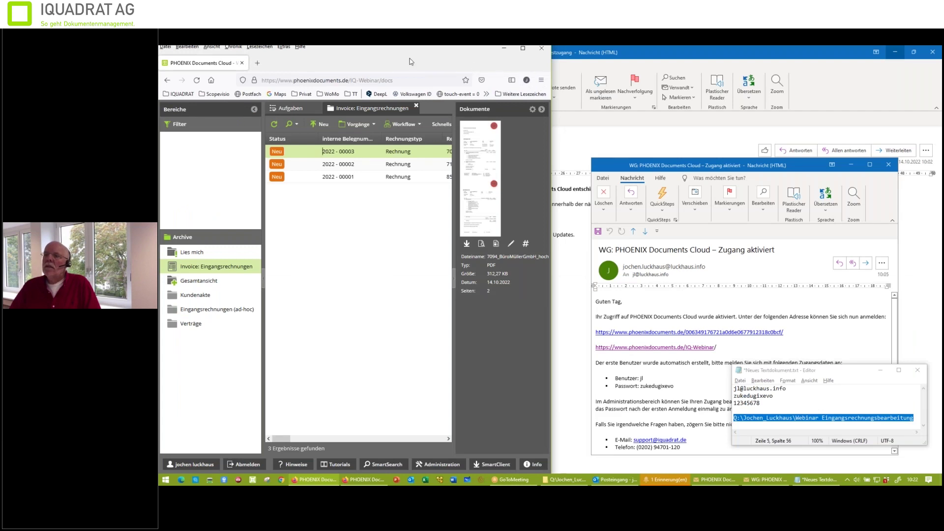
left_click_drag(411, 62, 800, 65)
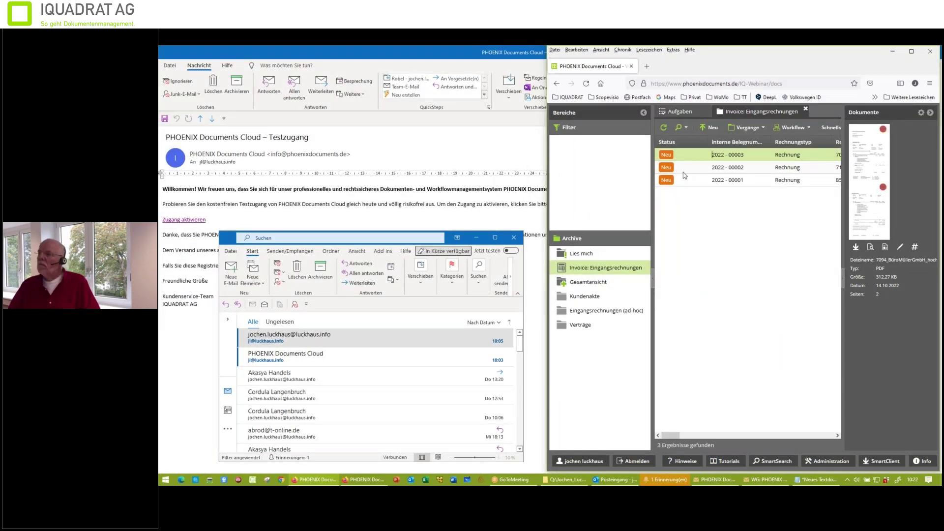
double_click(753, 58)
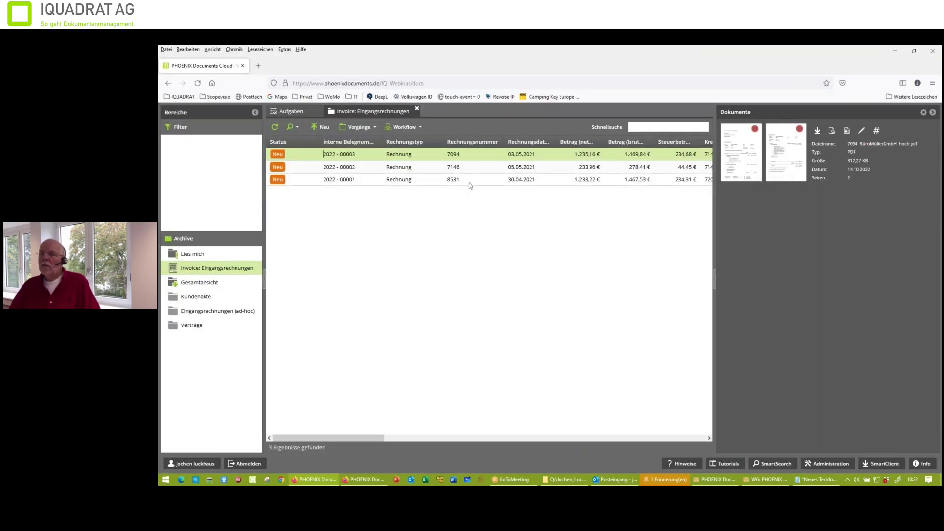
- Send all three new invoices through the Zur Prüfung workflow transition, choosing the individual user as reviewer
left_click(470, 185, "shift")
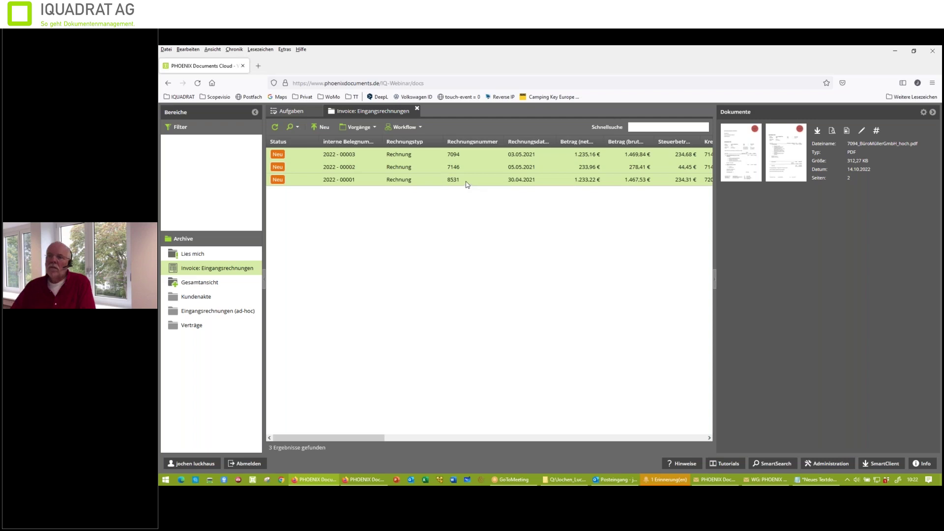
left_click(406, 128)
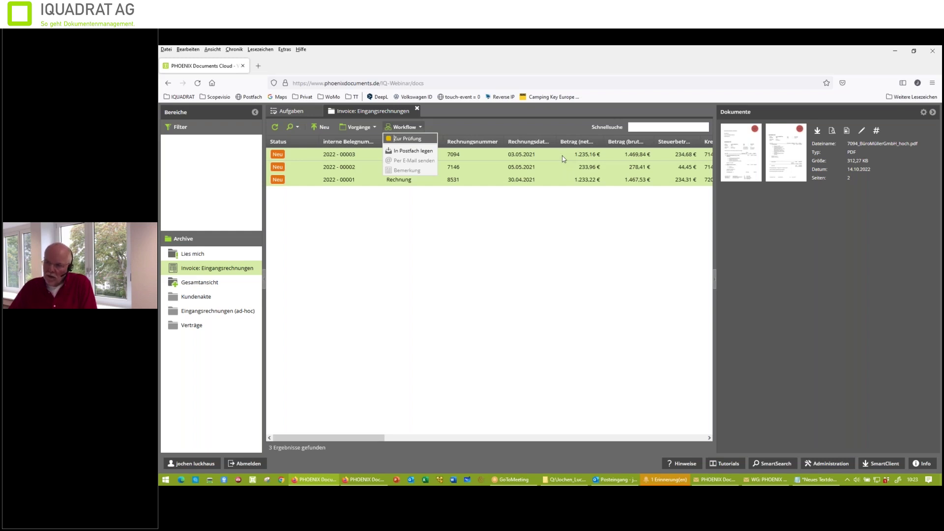
left_click(401, 141)
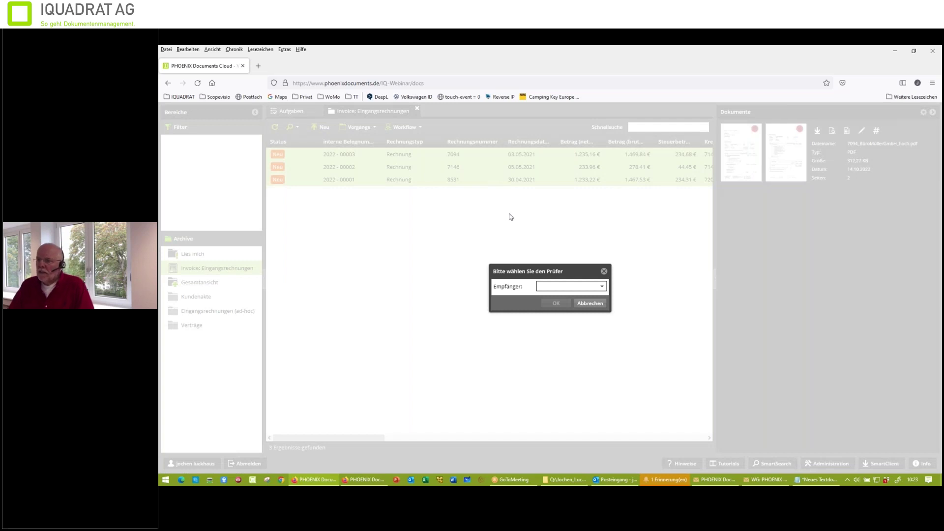
left_click(603, 290)
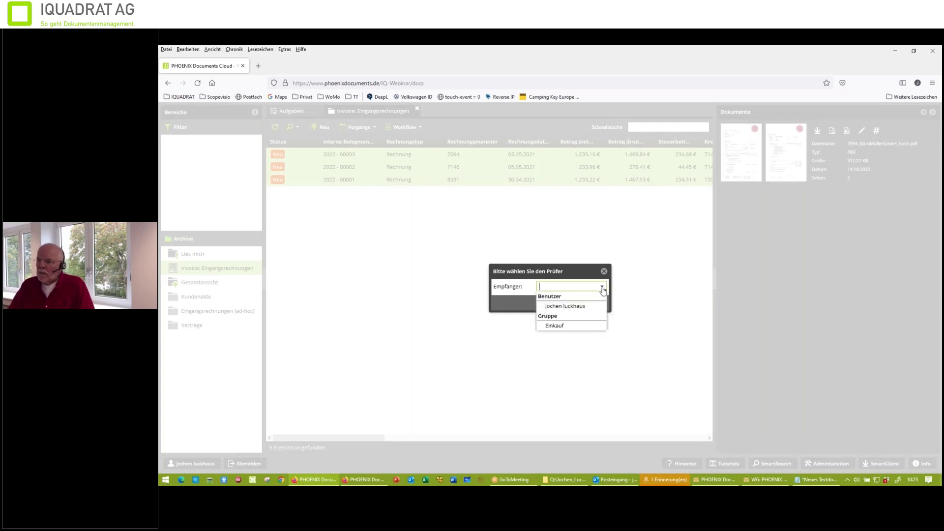
left_click(578, 307)
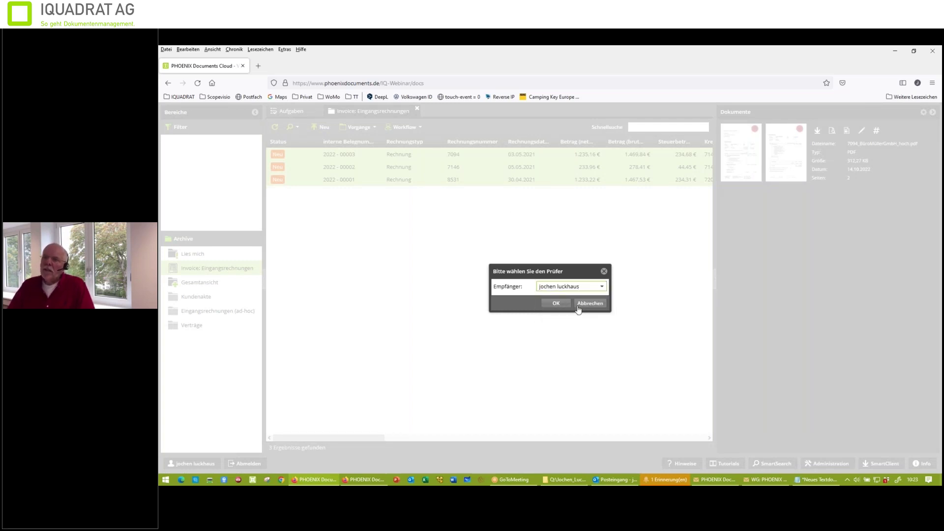
left_click(558, 303)
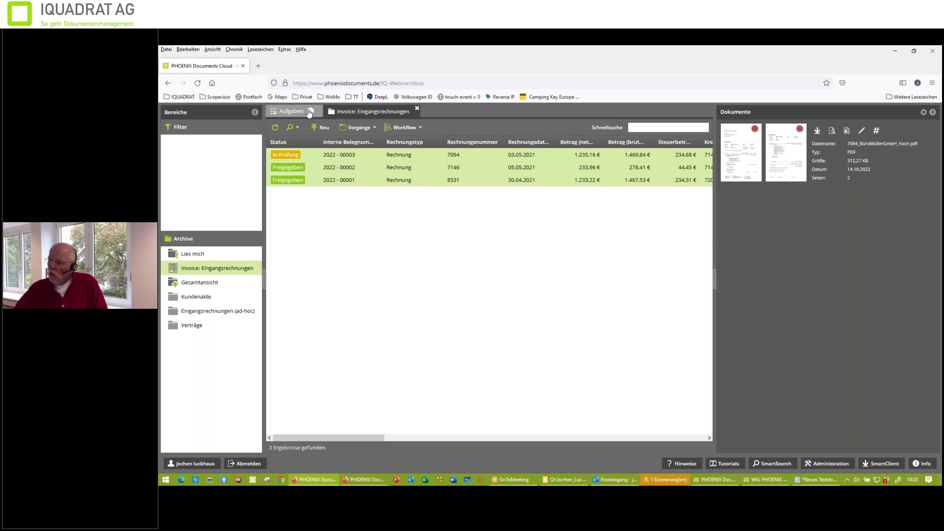
- Switch to Outlook, open the new PHOENIX Documents Cloud notification e-mail and follow its link to Rechnung 7094
key("alt+Tab")
key("alt+Tab")
key("alt+Tab")
key("alt+Tab")
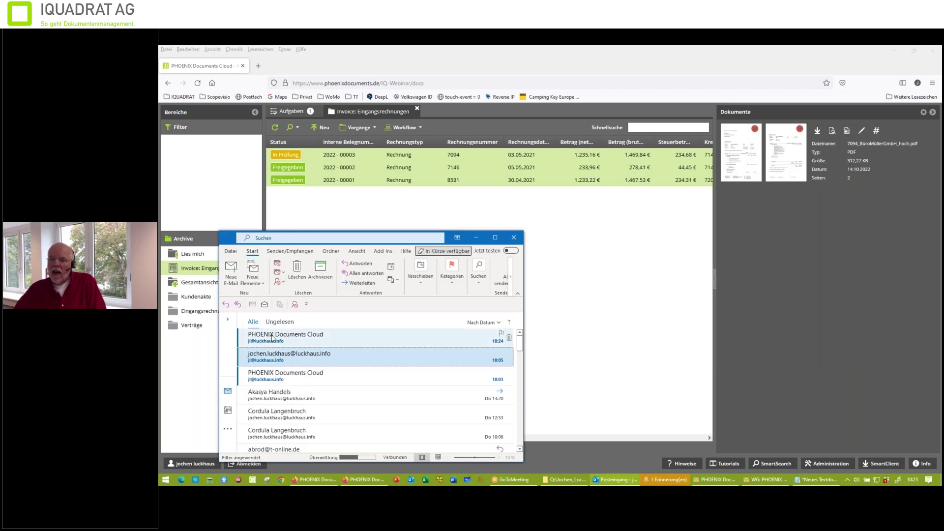
left_click(272, 338)
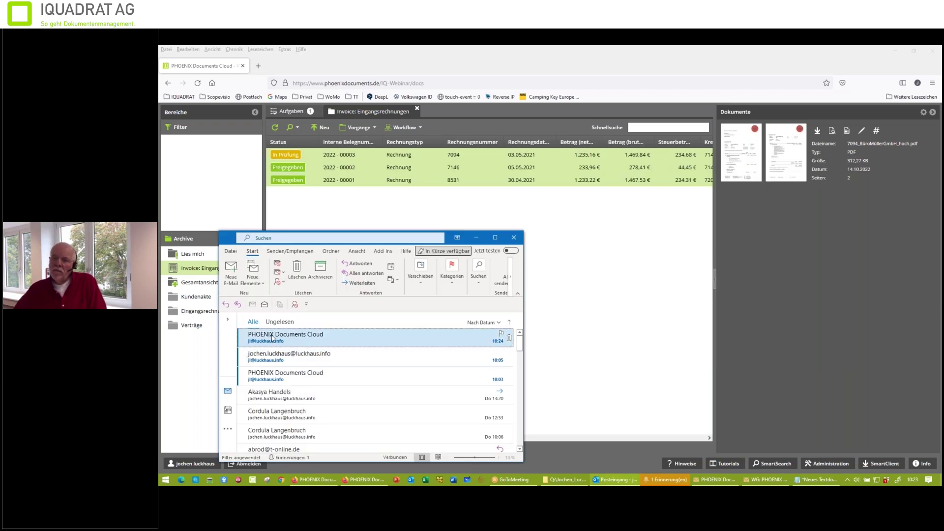
double_click(272, 338)
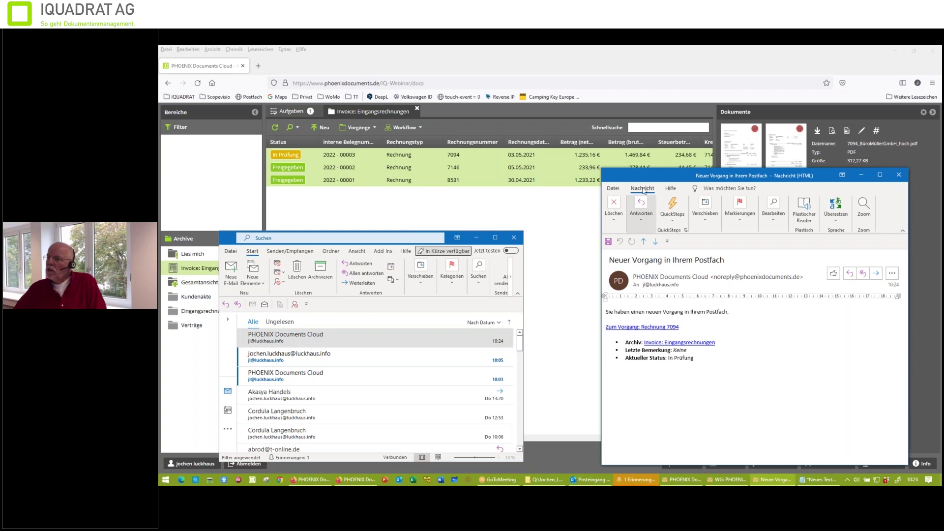
left_click_drag(664, 177, 552, 149)
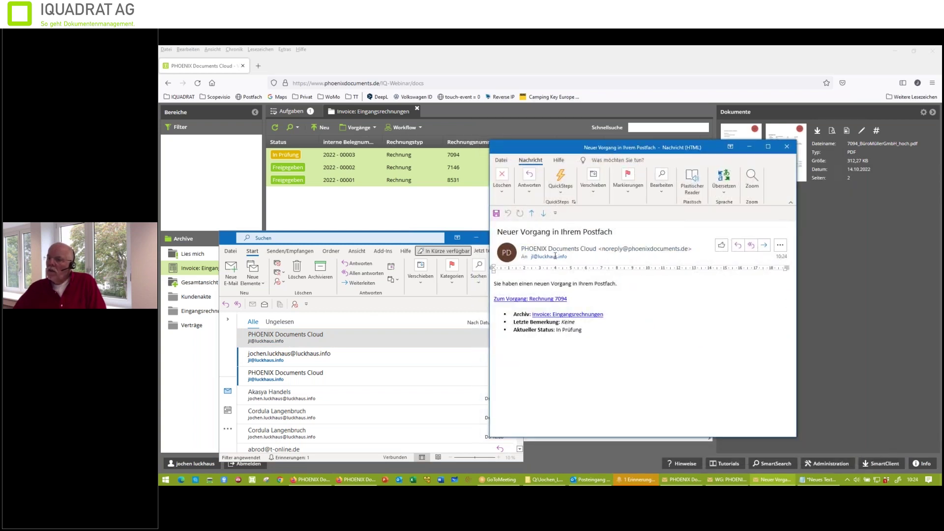
mouse_move(555, 256)
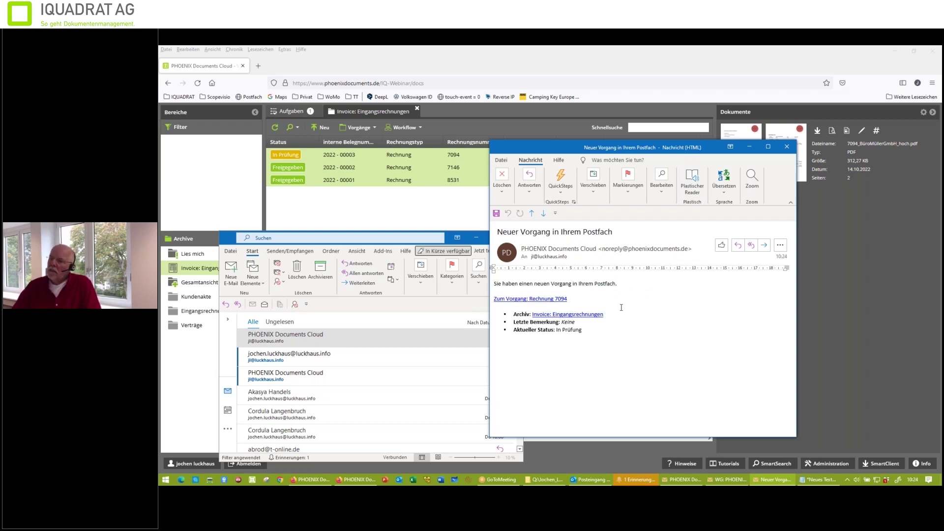
left_click(546, 300)
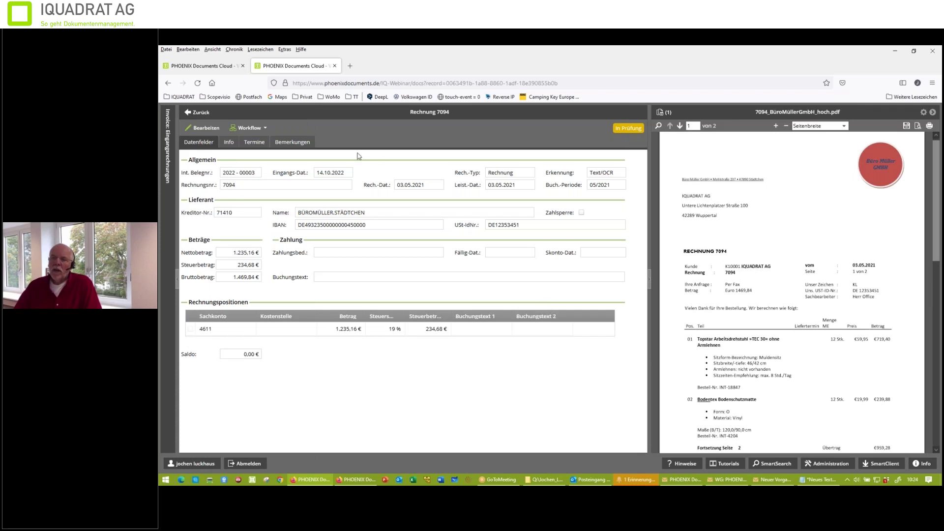
- Review the available workflow actions and the Info history of Rechnung 7094, then return to the invoice list
left_click(252, 127)
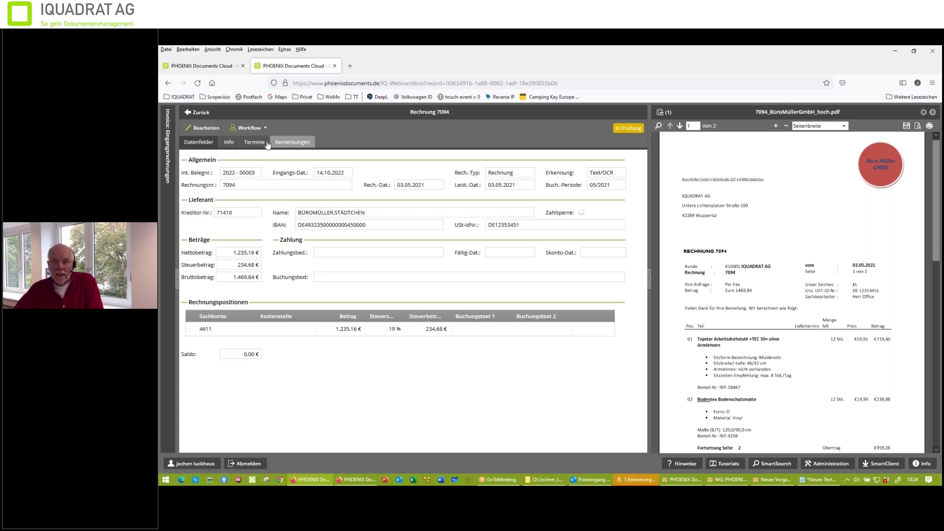
left_click(231, 142)
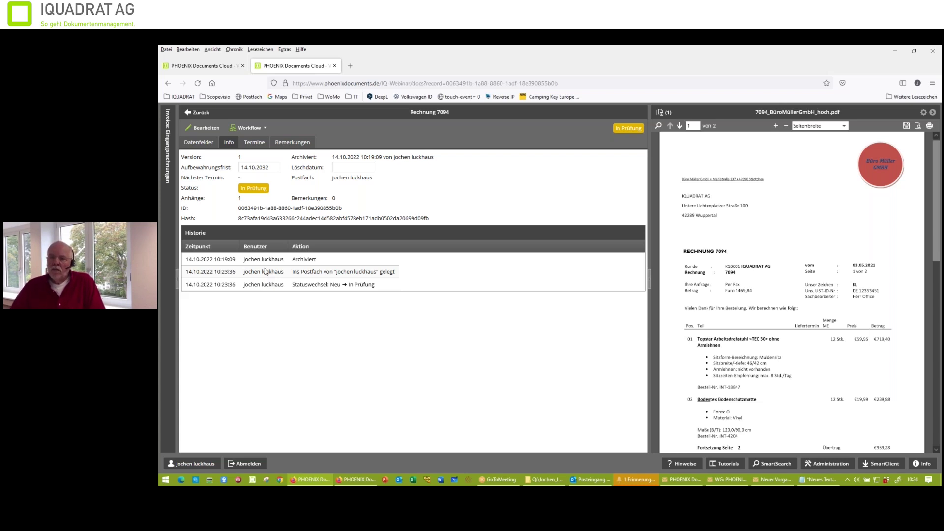
left_click(200, 112)
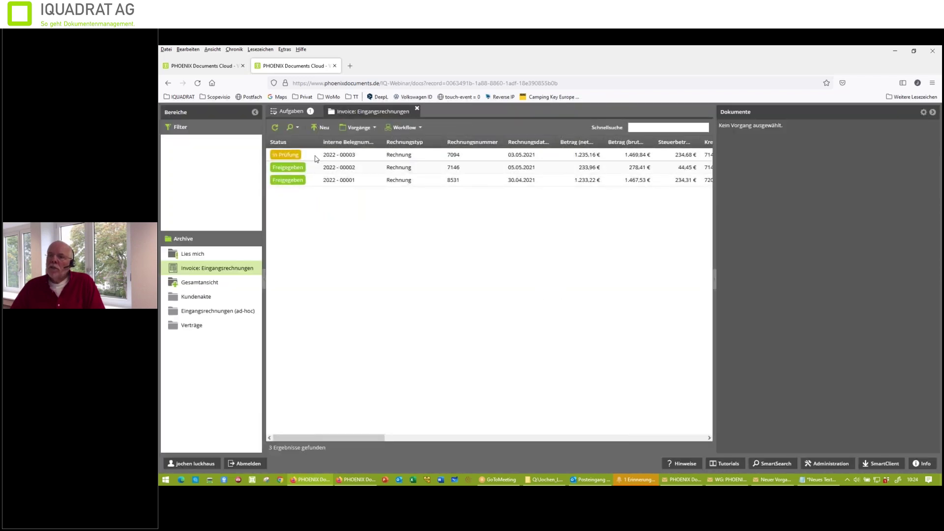
- Select the invoice 2022 - 00003 that is In Prüfung and start its Freigeben transition
left_click(404, 128)
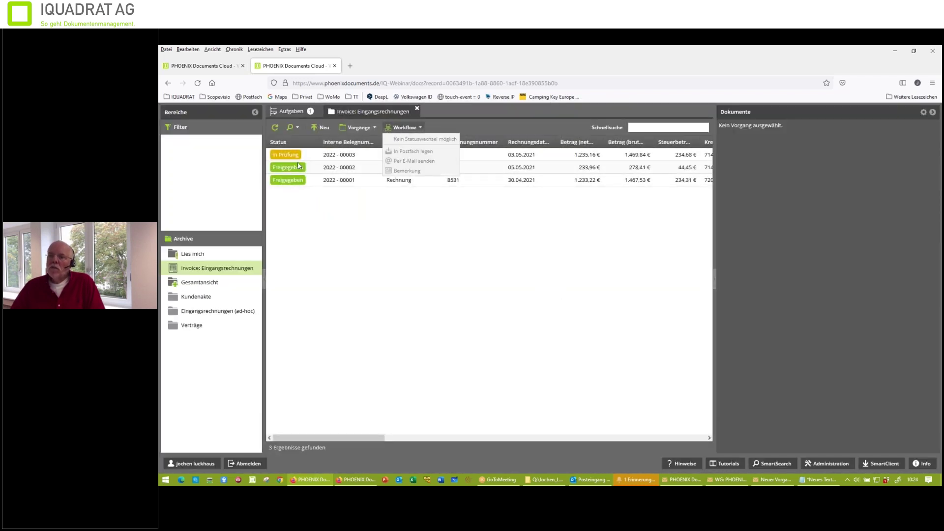
left_click(342, 154)
left_click(364, 132)
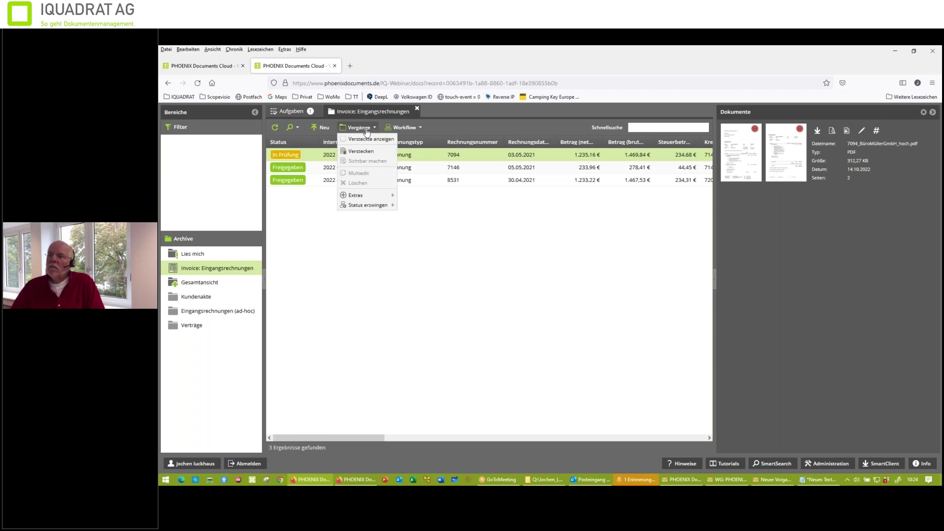
left_click(404, 128)
left_click(403, 138)
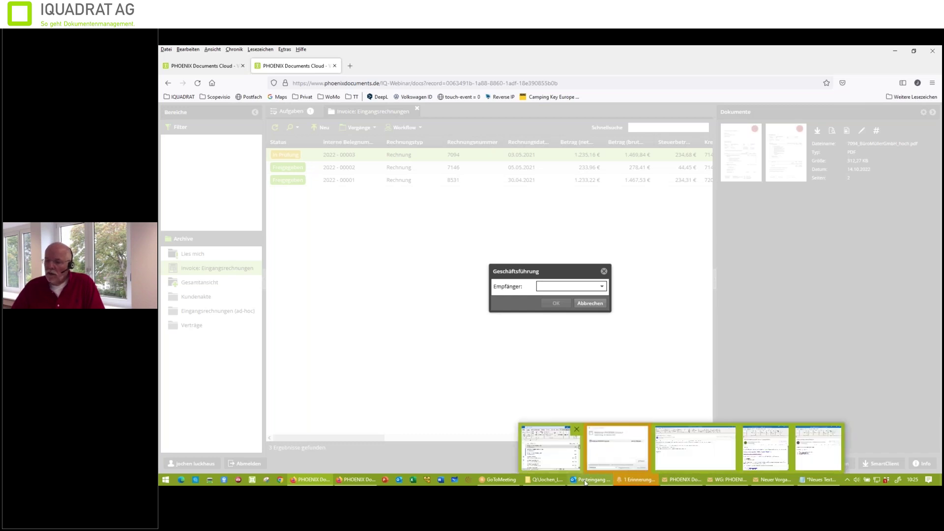
- Switch to the administration window and examine the Zweite Prüfung? decision in the Invoice: Standard-Workflow
left_click(361, 484)
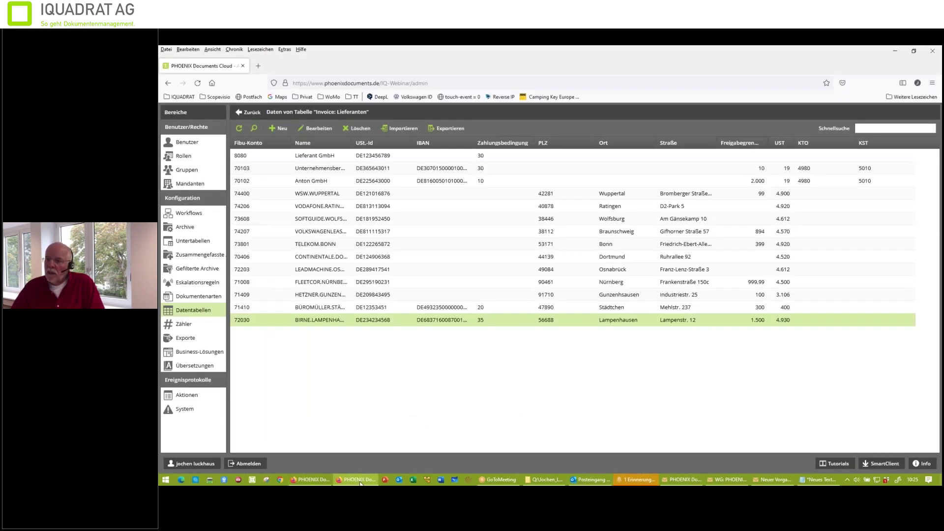
left_click(198, 215)
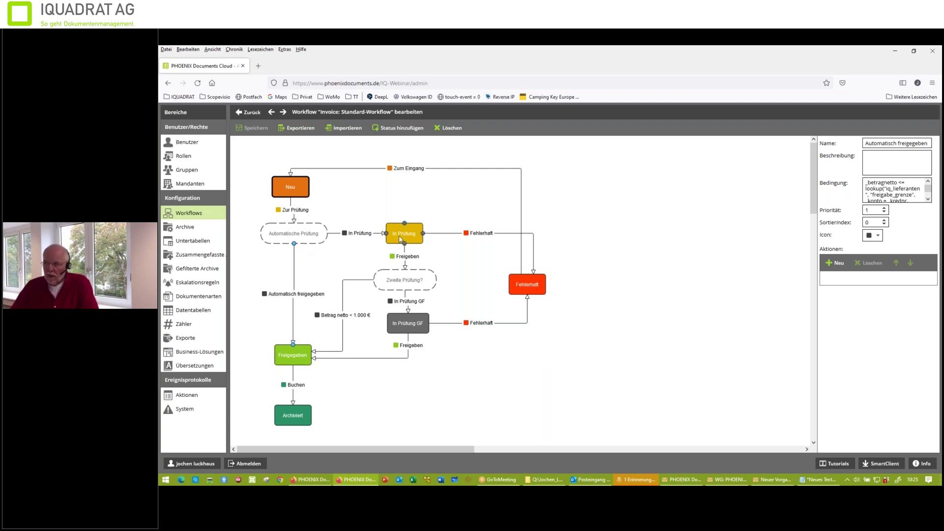
left_click(393, 284)
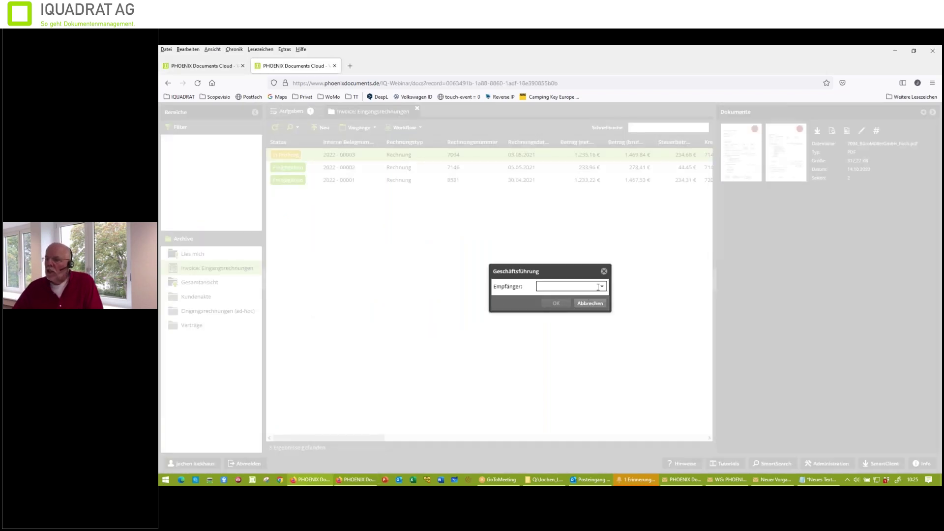
- Back in the Geschäftsführung prompt, choose the individual user as Empfänger and forward the invoice for the second review
left_click(586, 287)
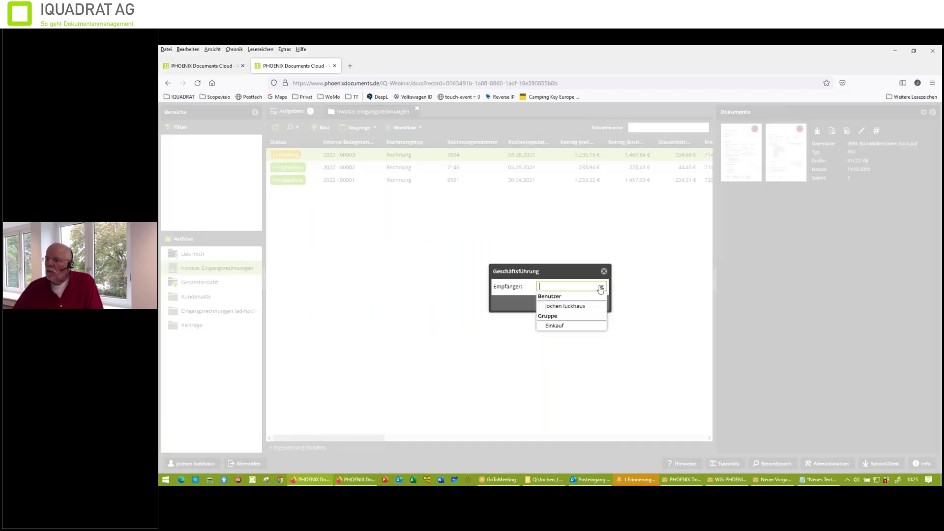
left_click(578, 308)
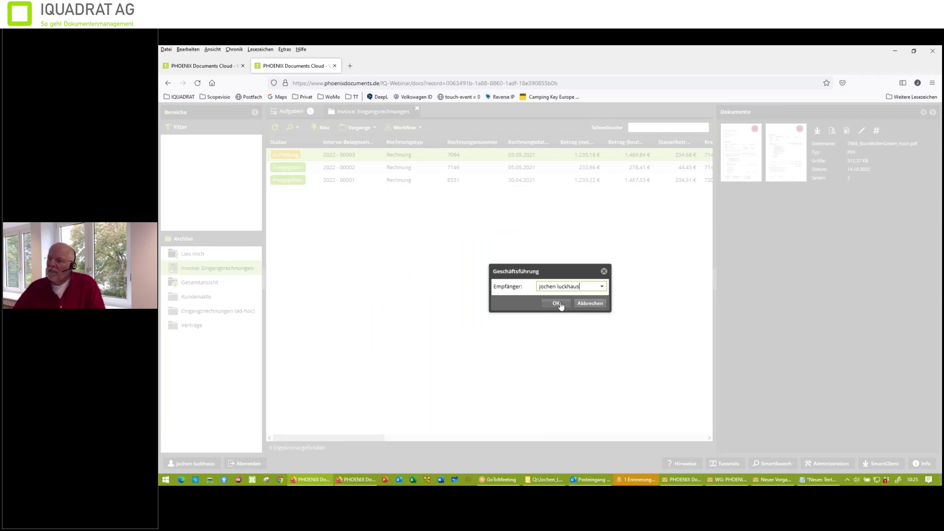
left_click(556, 303)
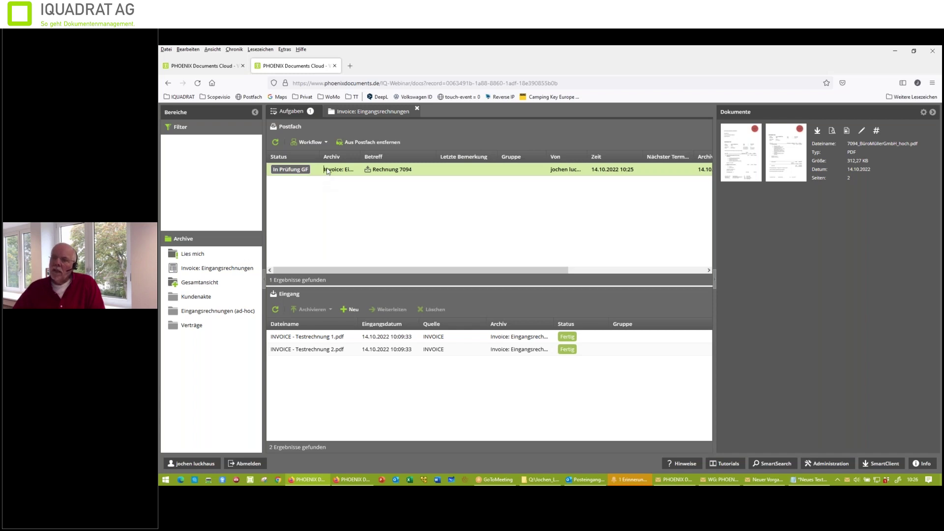
- Open Rechnung 7094 from the Postfach, release it with the Freigeben transition, and return to the Invoice: Eingangsrechnungen list
double_click(328, 171)
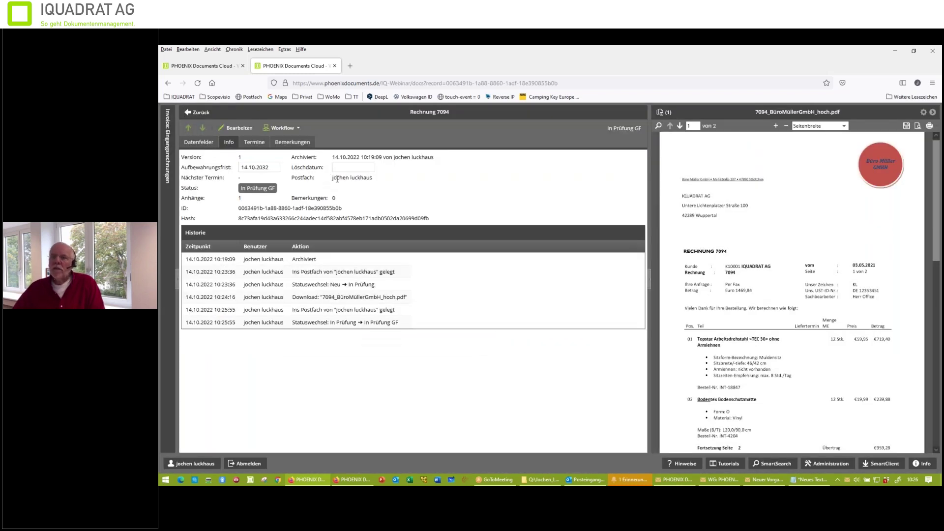
left_click(281, 128)
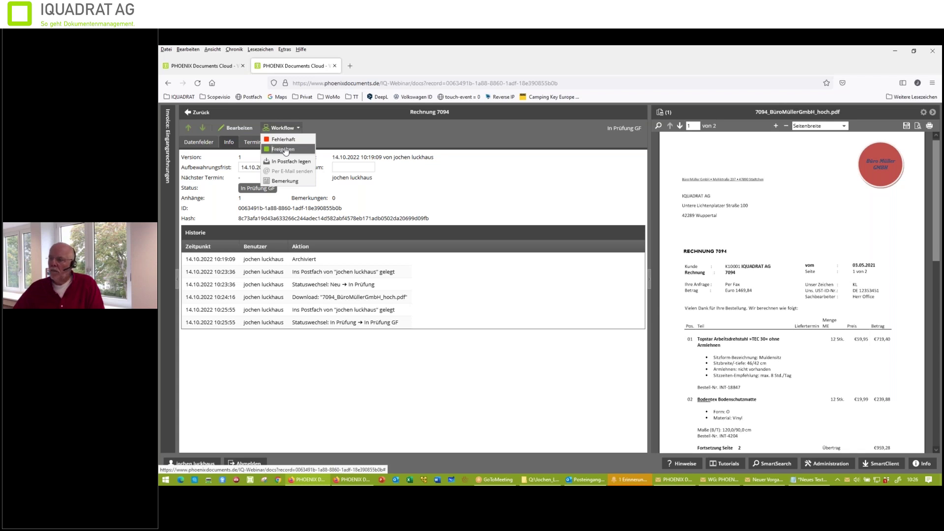
left_click(284, 149)
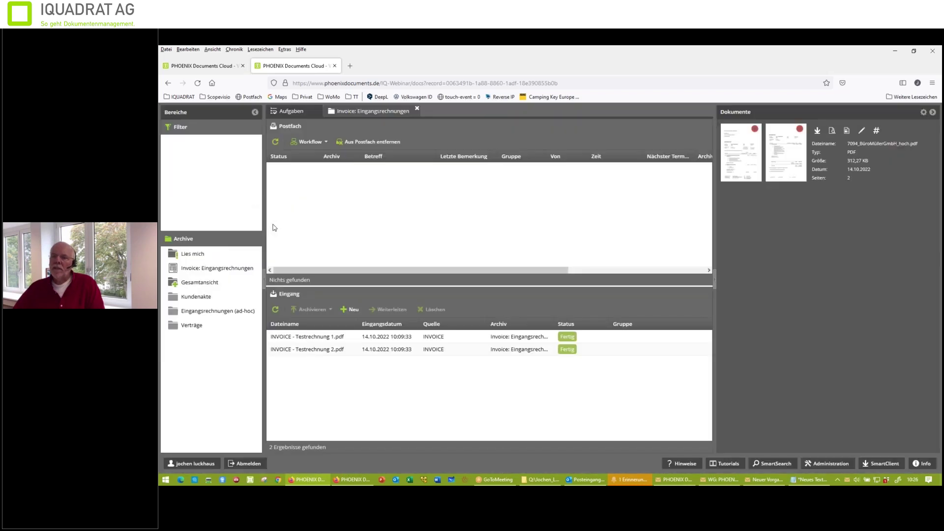
left_click(363, 113)
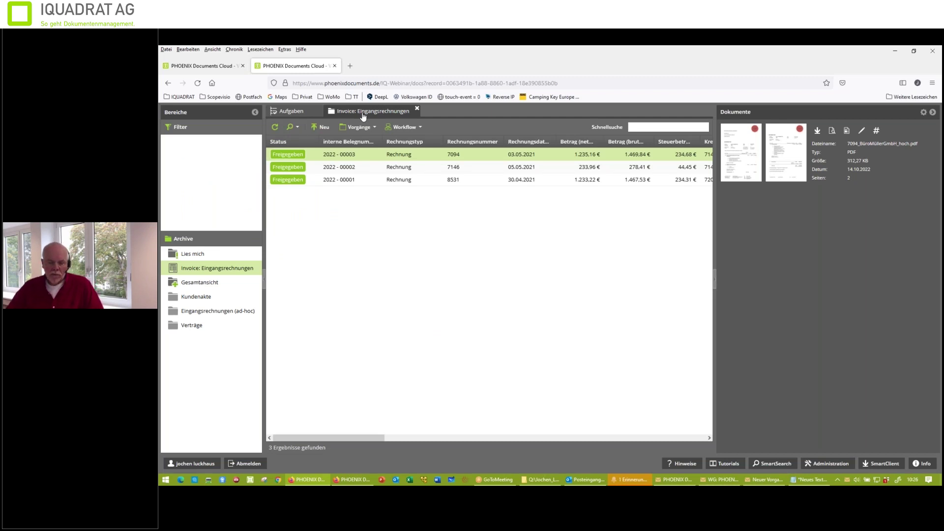
- Switch to the administration window, examine the Buchen transition's Vorgang exportieren action with export iq_buchung, and return to the viewer's Aufgaben
key("alt+Tab")
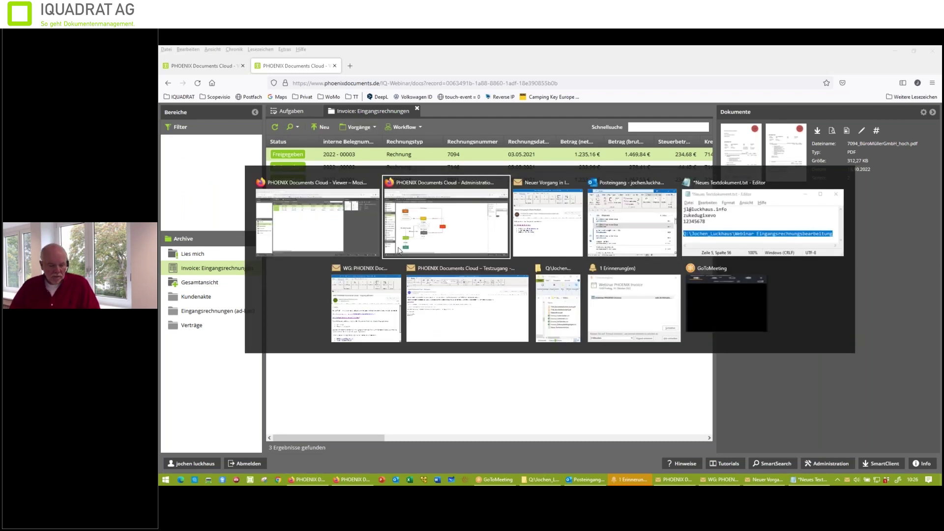
left_click(399, 250)
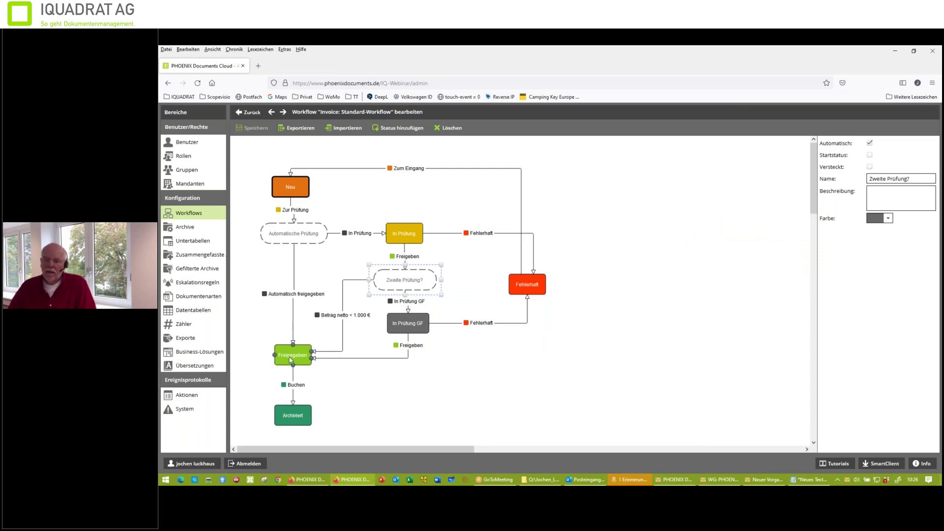
left_click(292, 389)
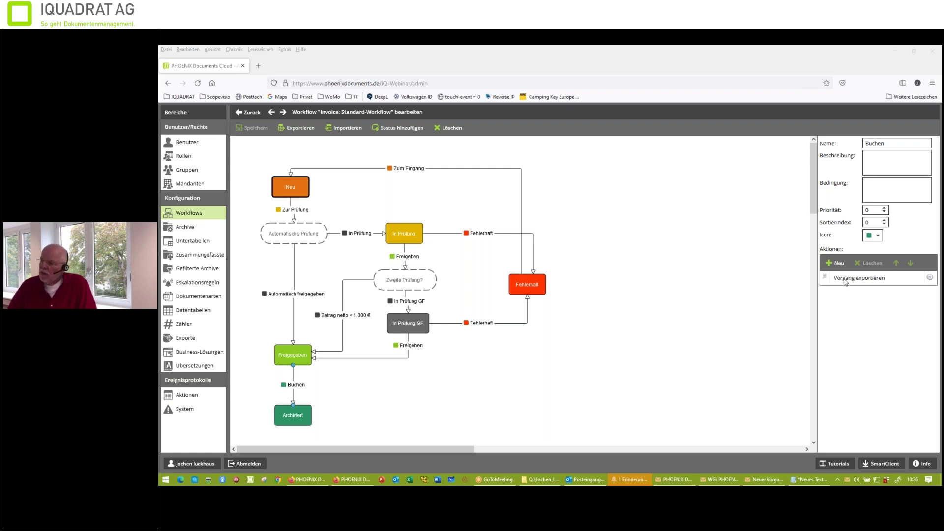
left_click(930, 277)
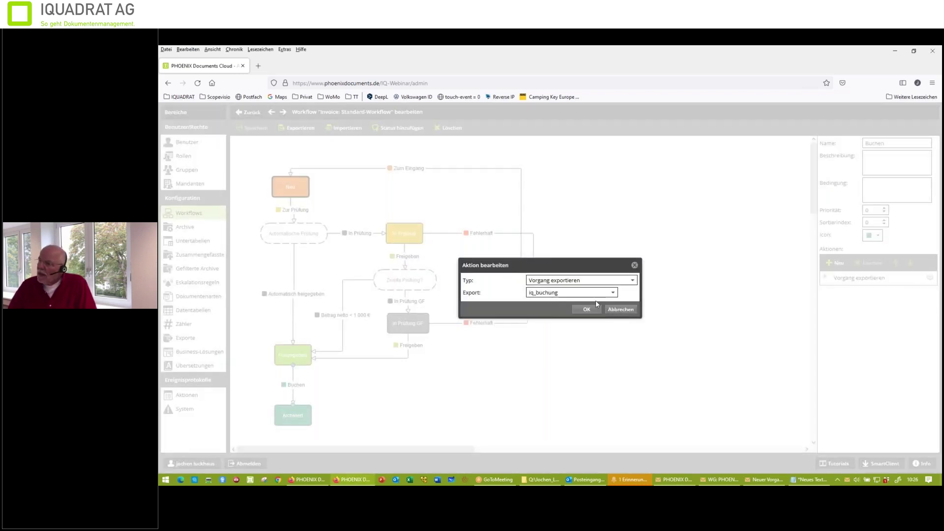
double_click(565, 293)
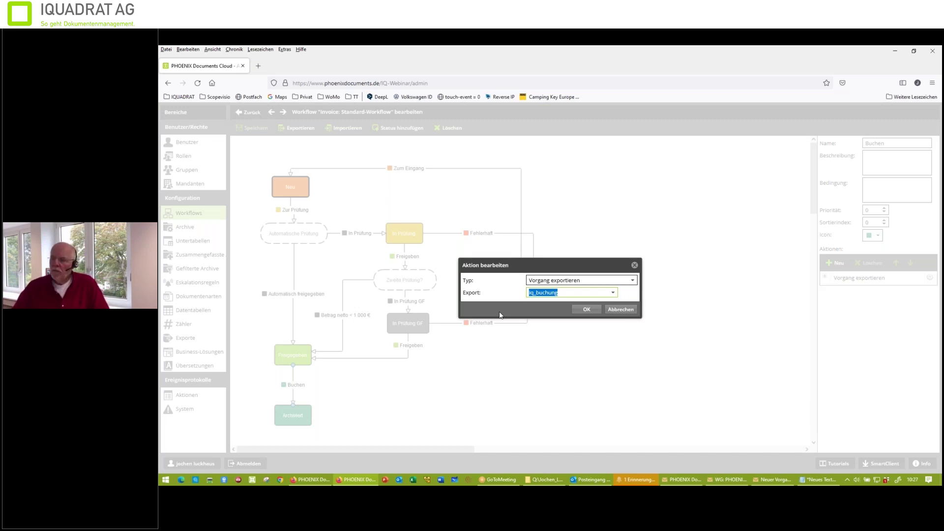
left_click(588, 310)
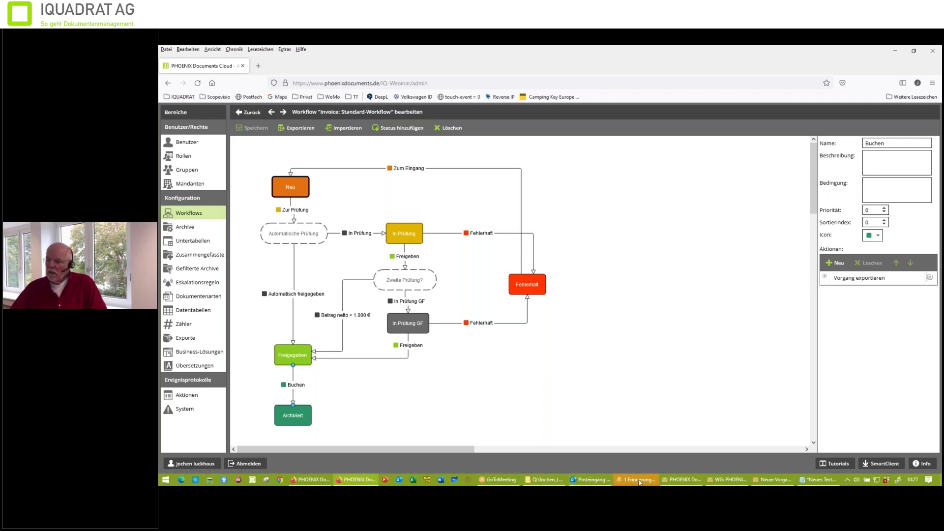
left_click(323, 432)
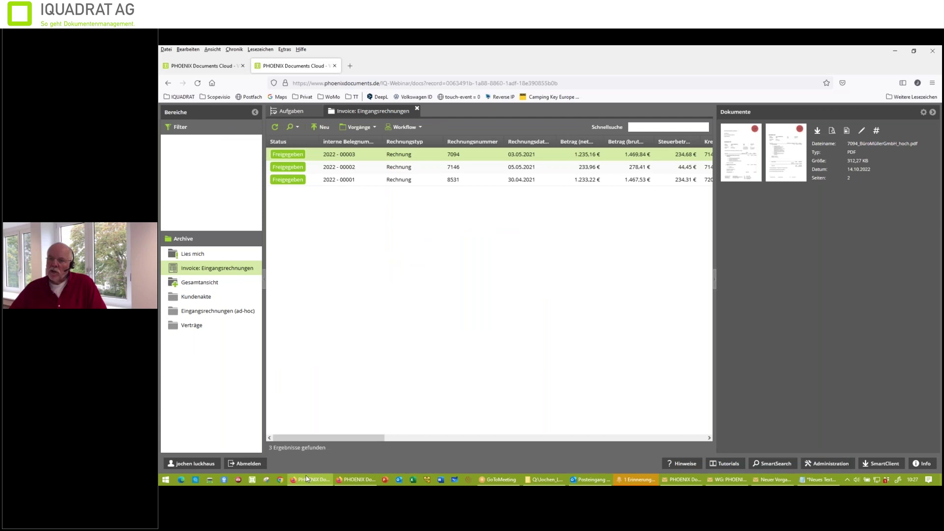
left_click(298, 110)
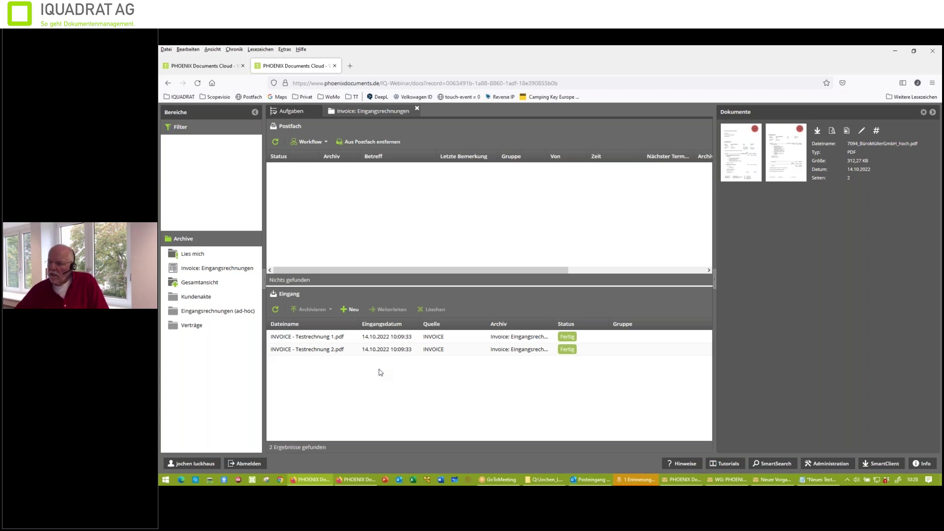
- Switch to Outlook, restart it without reopening the last session's items, and maximize its window
left_click(590, 479)
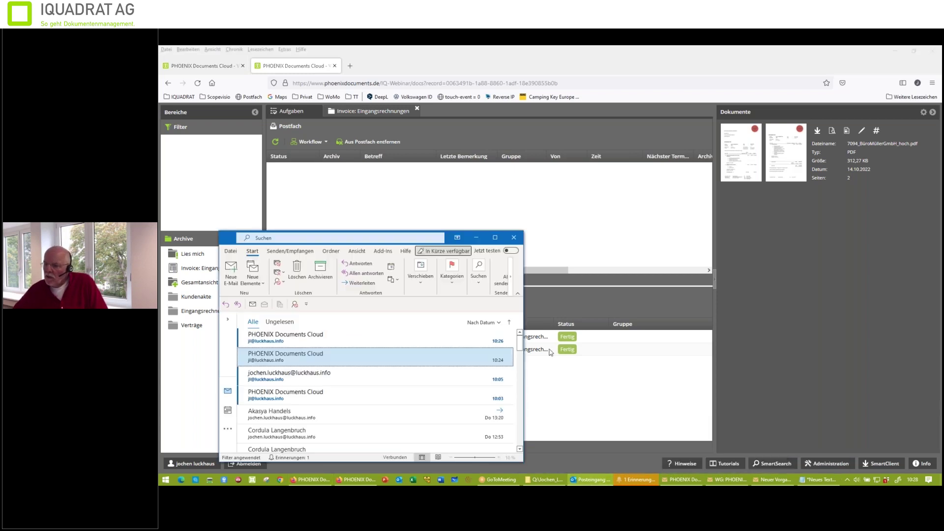
left_click(514, 237)
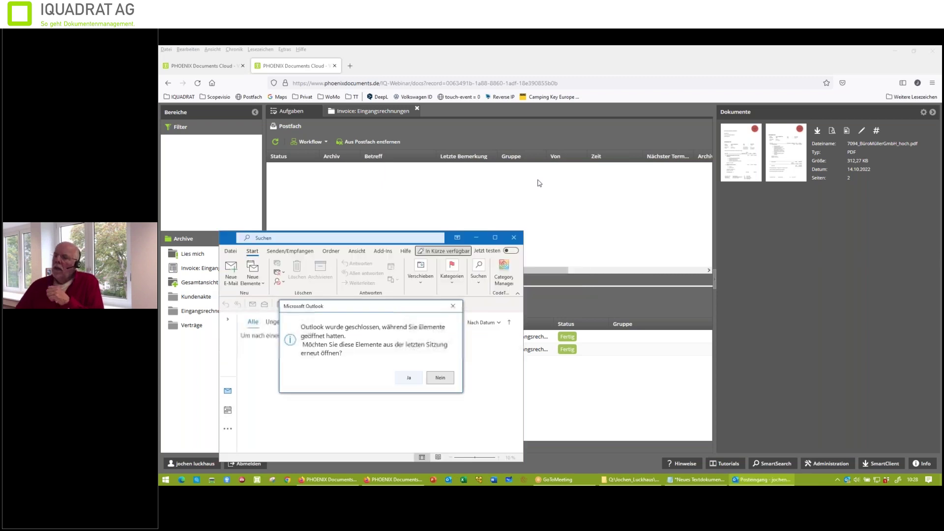
left_click(439, 378)
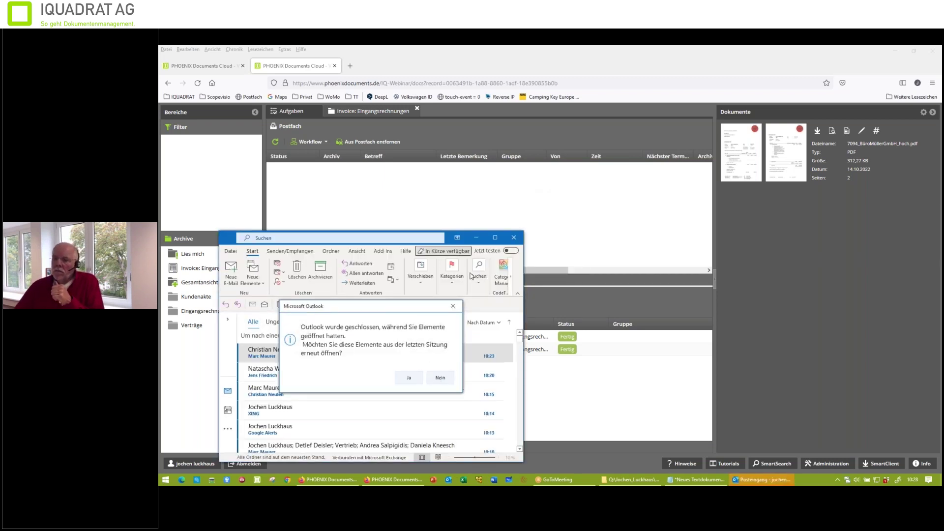
left_click(495, 238)
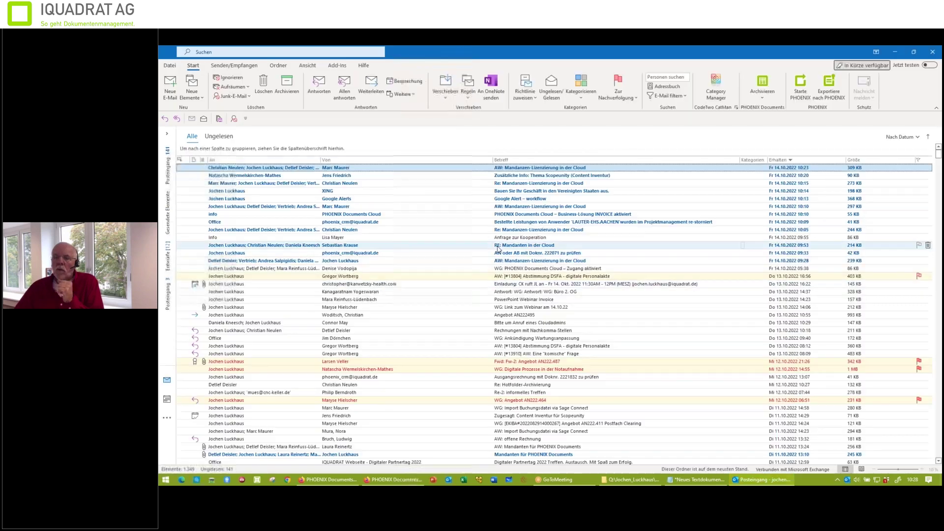
- Open the second mail account's Posteingang, select an e-mail with an attachment already marked Archiviert, and display the available PHOENIX archiving targets
left_click(167, 133)
double_click(182, 237)
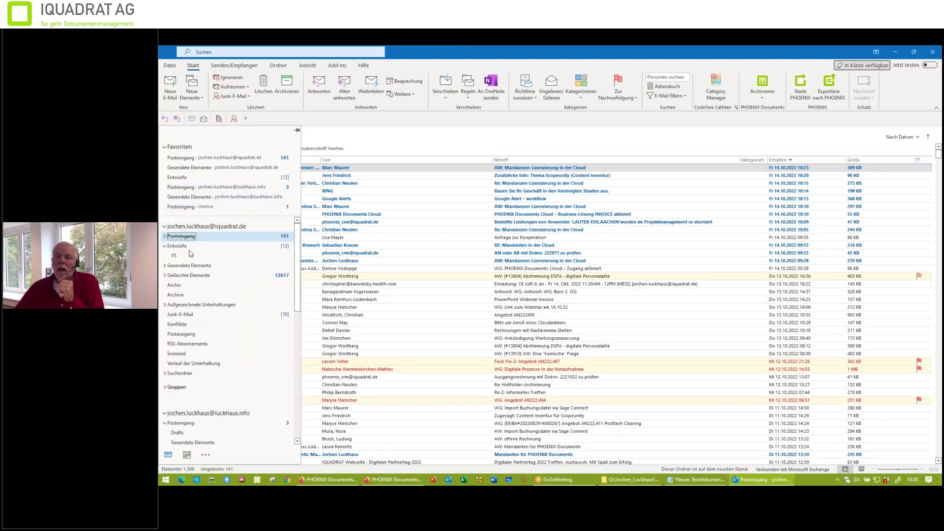
left_click(183, 423)
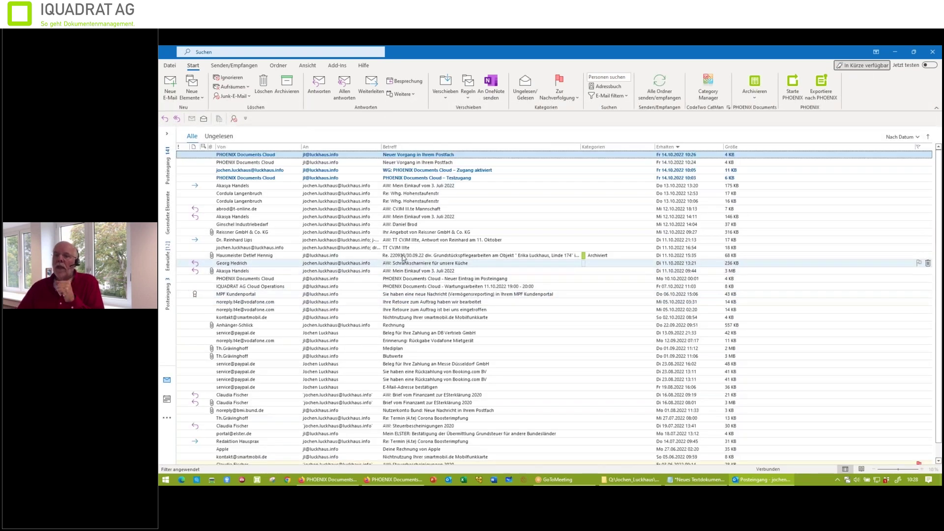
left_click(280, 232)
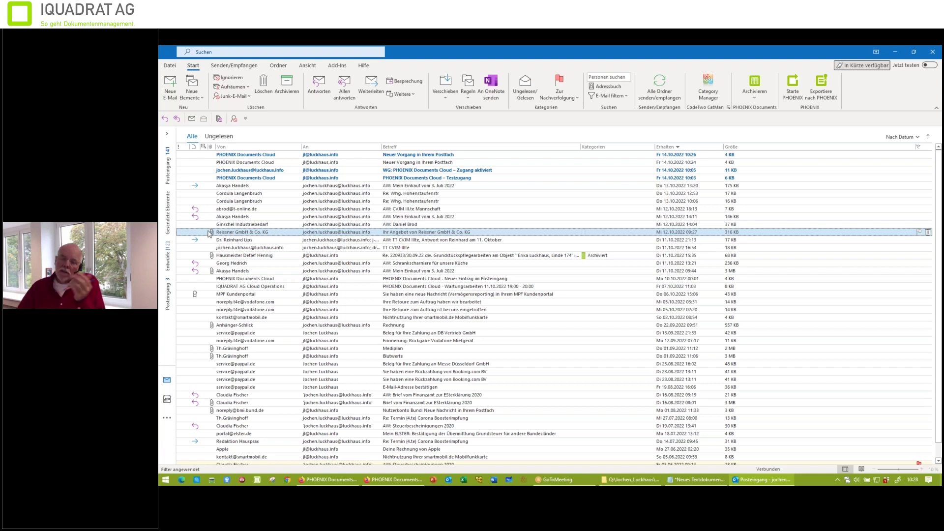
left_click(222, 257)
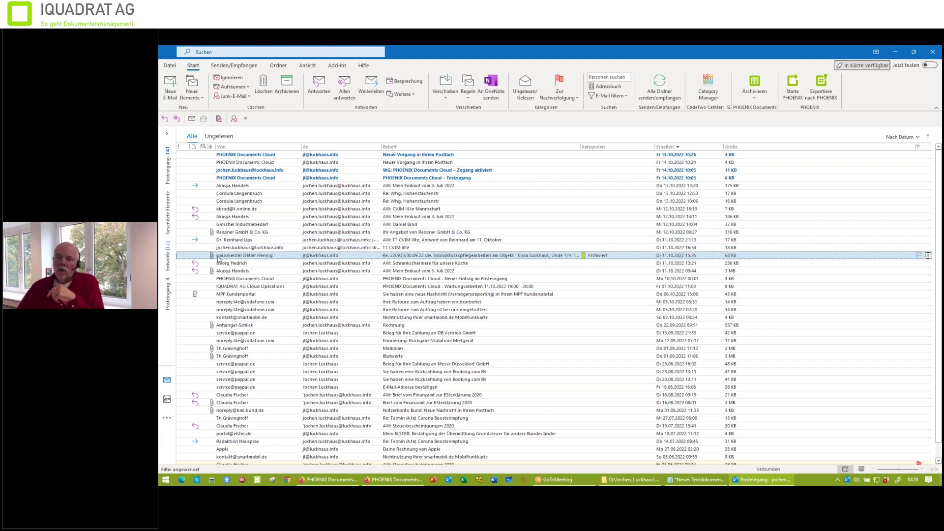
left_click(758, 97)
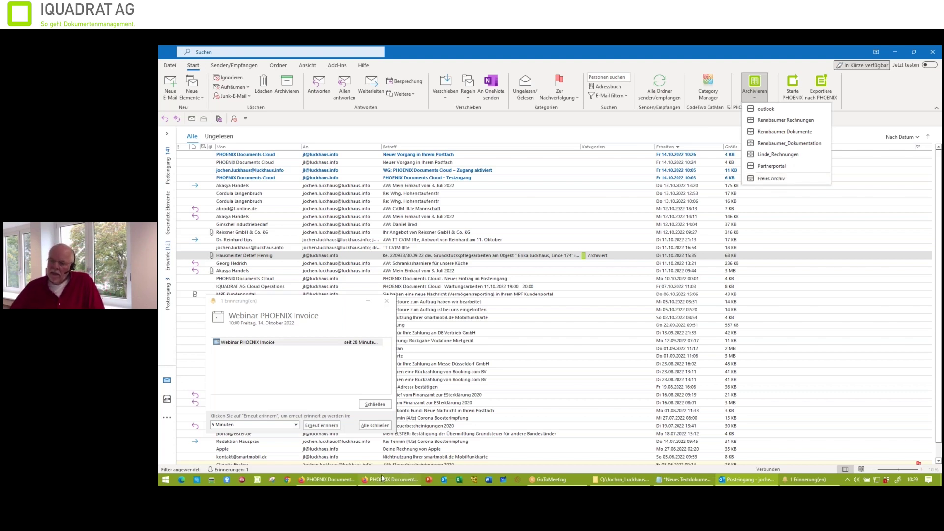
- Switch back to the browser and sign in to the bookmarked PHOENIX Documents Cloud IQUADRAT in a new tab, entering the username and account password
mouse_move(340, 484)
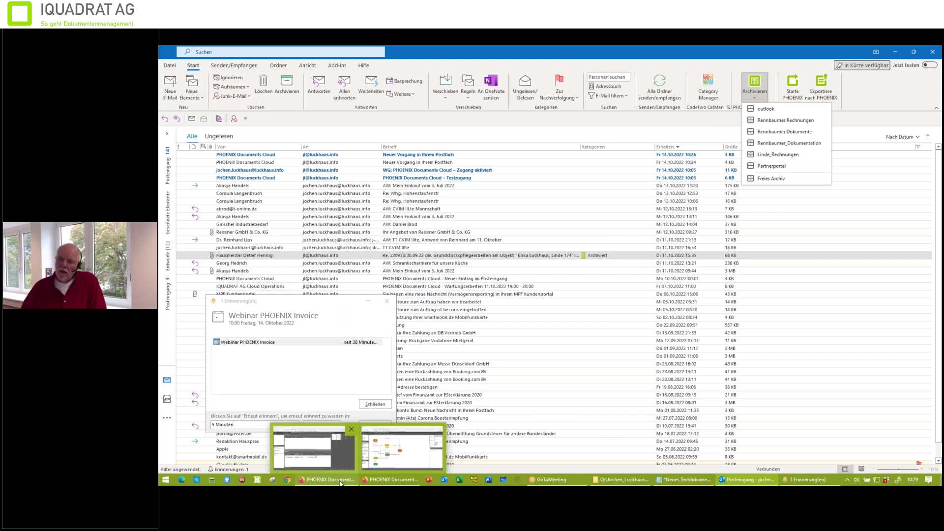
left_click(340, 483)
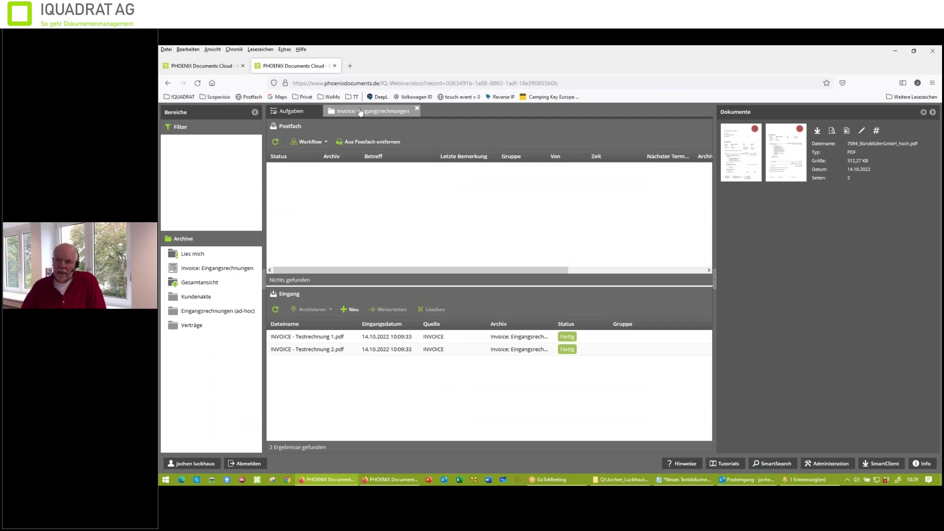
left_click(350, 66)
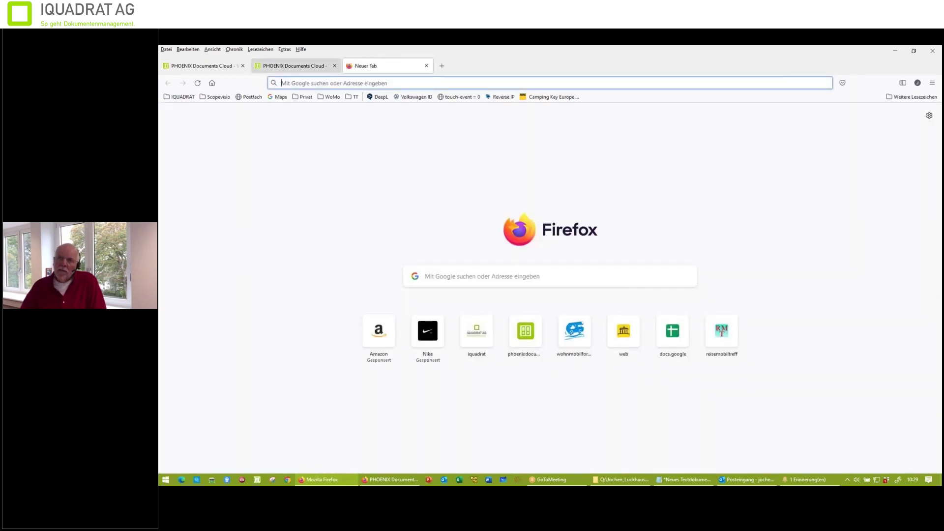
left_click(181, 97)
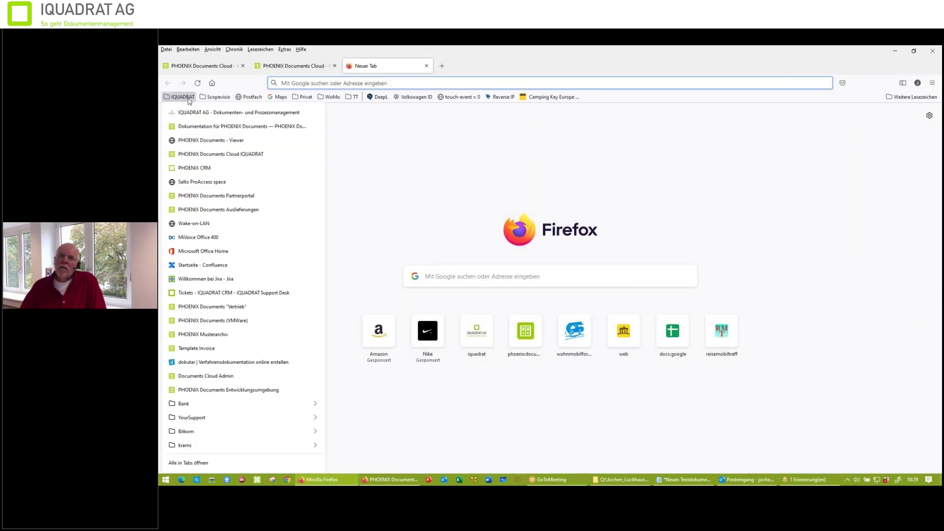
left_click(192, 160)
type("jl")
key("Tab")
type("****")
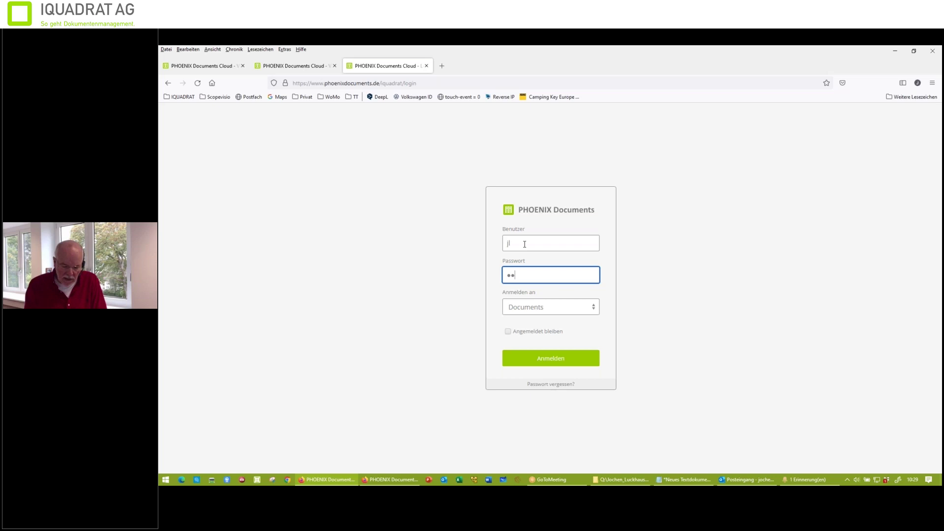
type("***********")
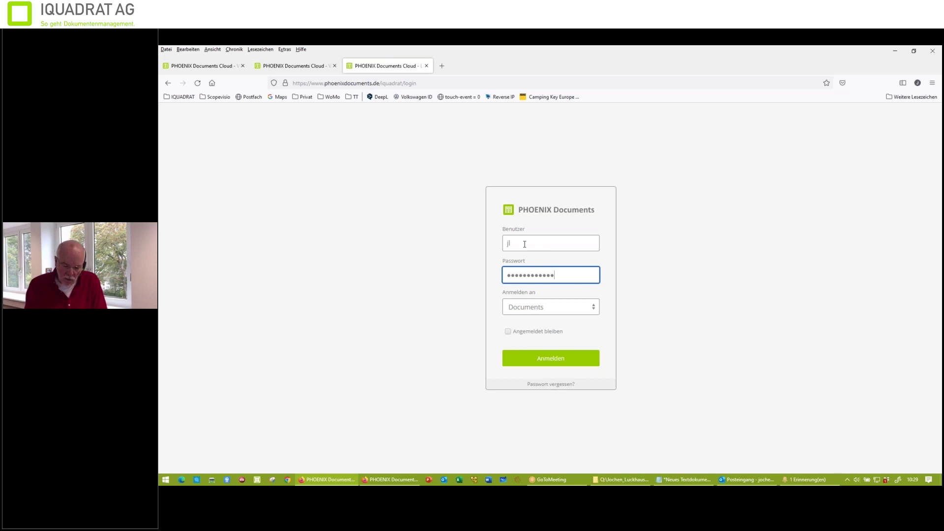
key("Return")
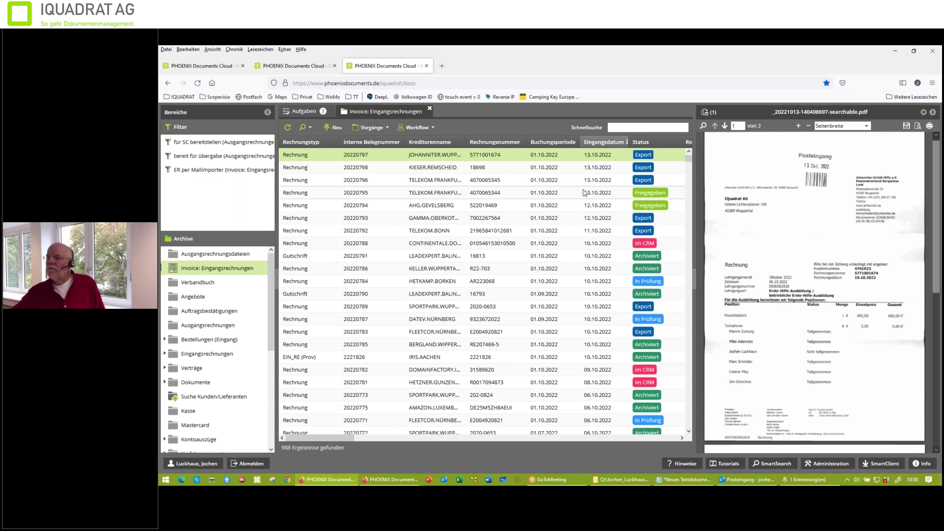
- Open the JOHANNITER.WUPPERTAL invoice at the head of the list, review its Info history, and close this browser tab
double_click(497, 154)
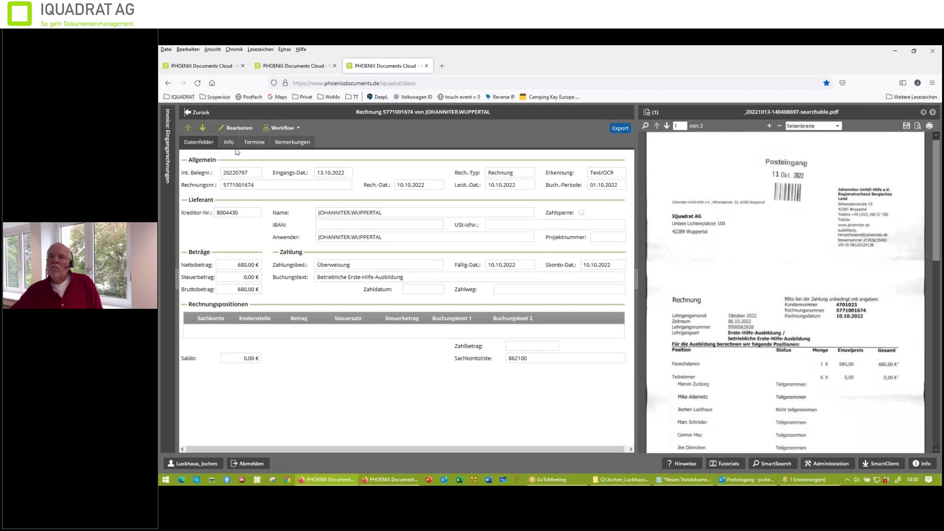
left_click(228, 144)
scroll(339, 369, "down", 2)
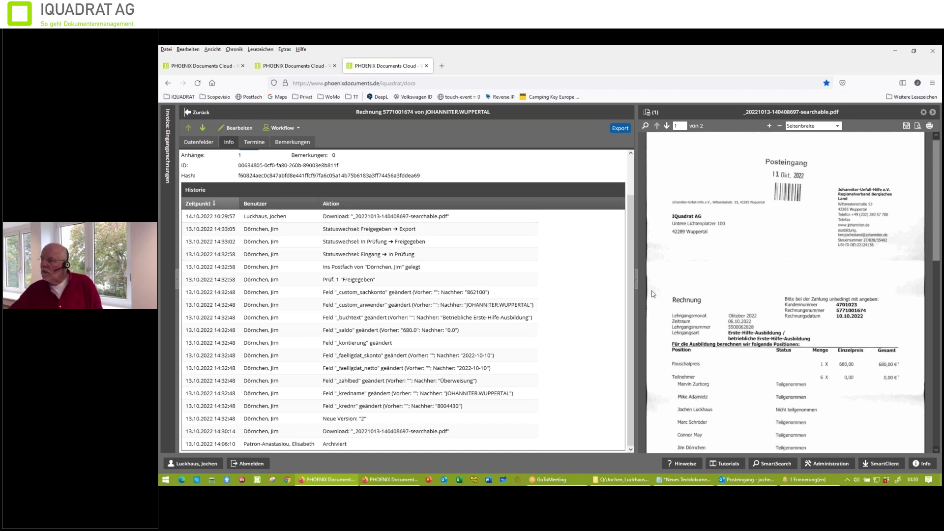
left_click(427, 66)
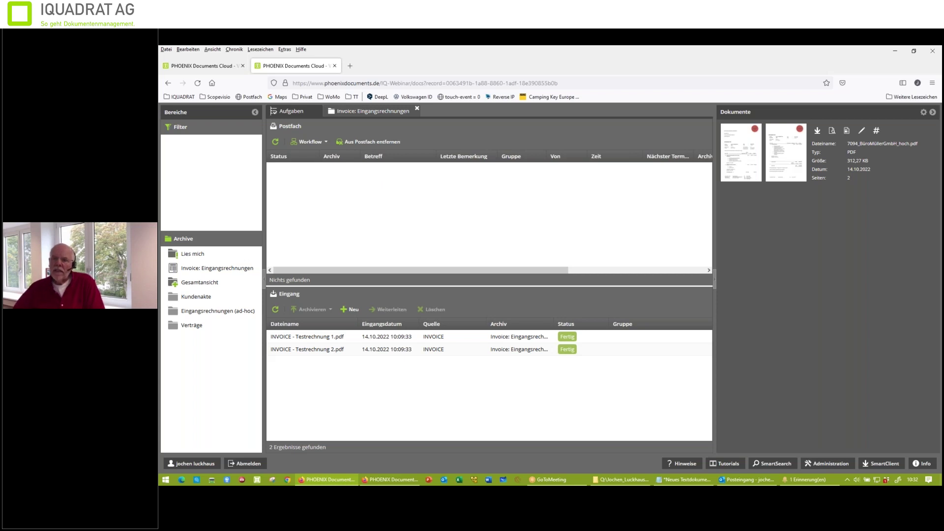
- In the Invoice: Eingangsrechnungen archive, open invoice 2022 - 00002 and page through the data fields of 2022 - 00003 and 2022 - 00001
left_click(214, 270)
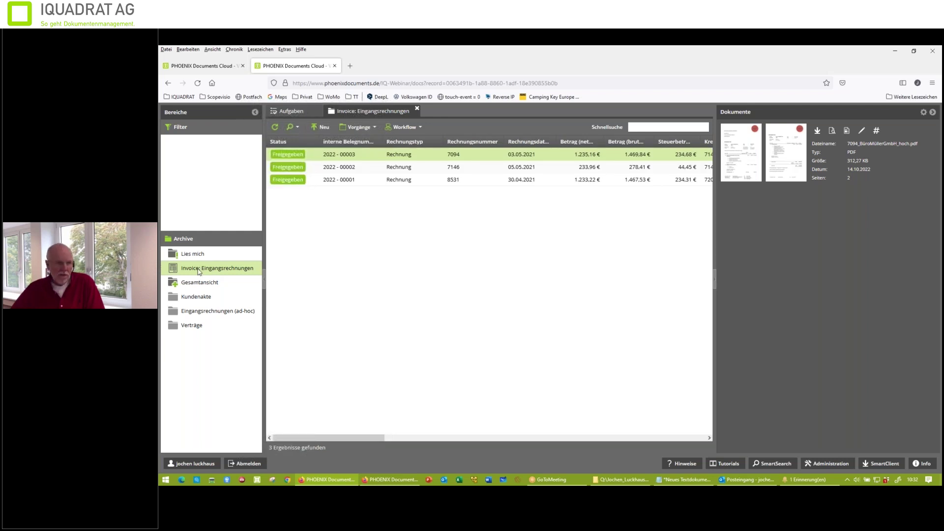
double_click(344, 169)
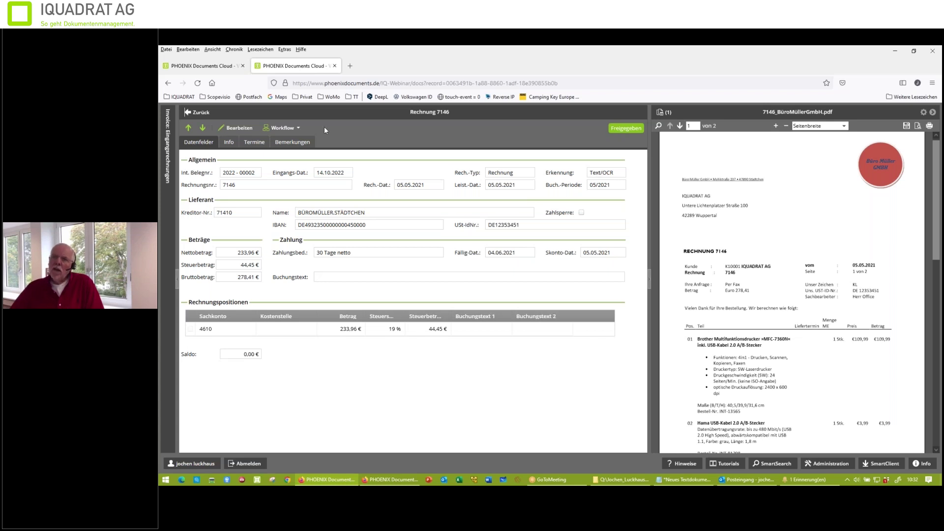
left_click(189, 128)
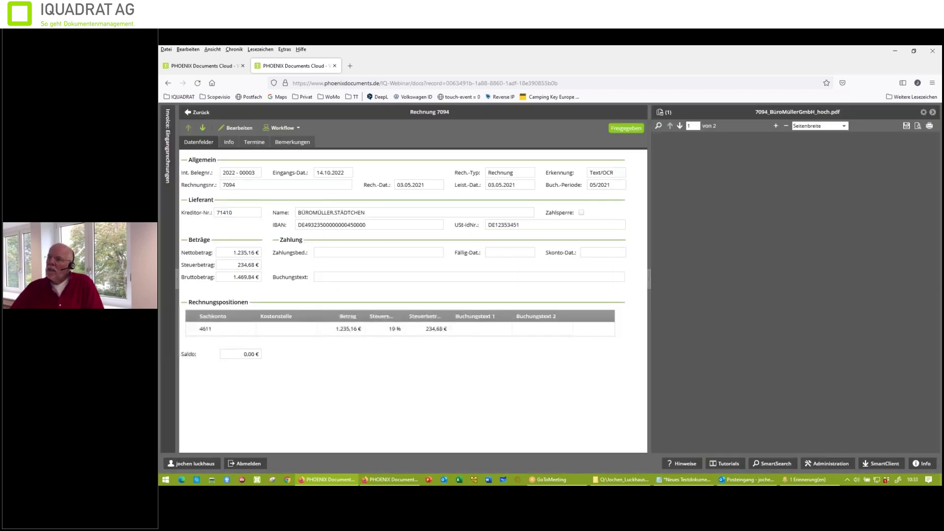
left_click(202, 128)
left_click(202, 128)
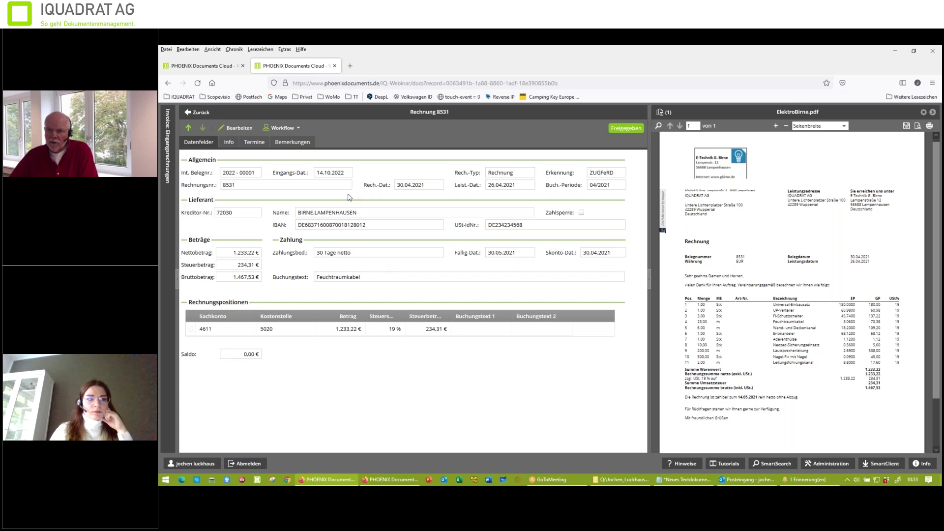
- Display the workflow actions available for invoice 2022 - 00001, close them, and point out its Rechnungspositionen entry
left_click(290, 128)
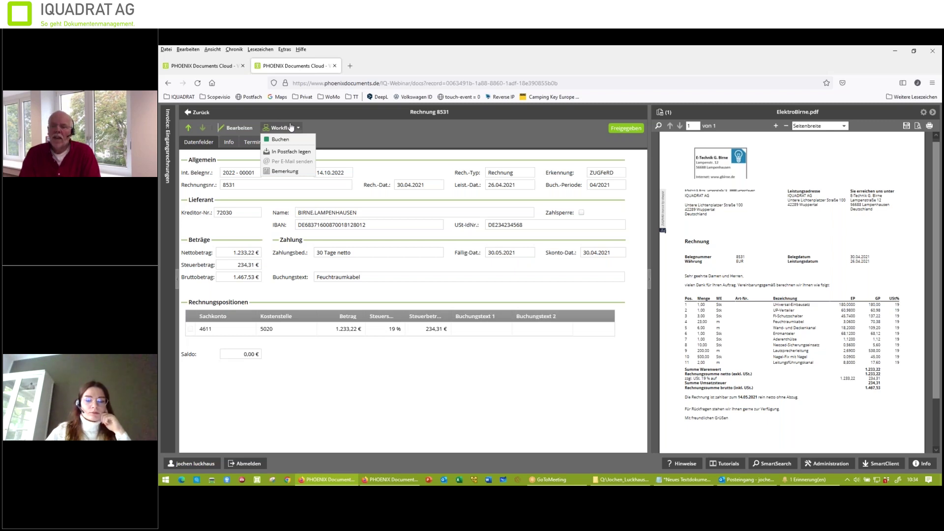
left_click(240, 330)
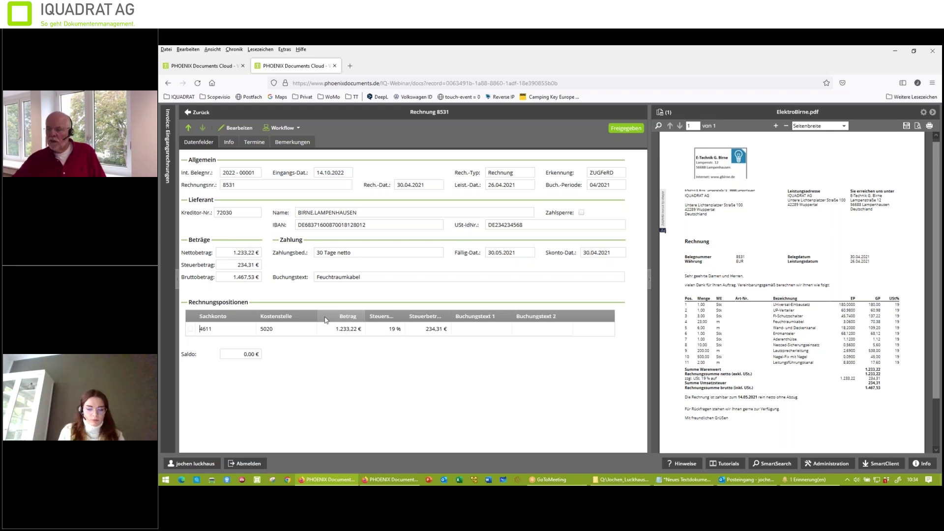
- Switch to the administration window and open the subtable Invoice: Kontierungstabelle (iq_kontierung) for editing
mouse_move(391, 480)
left_click(393, 448)
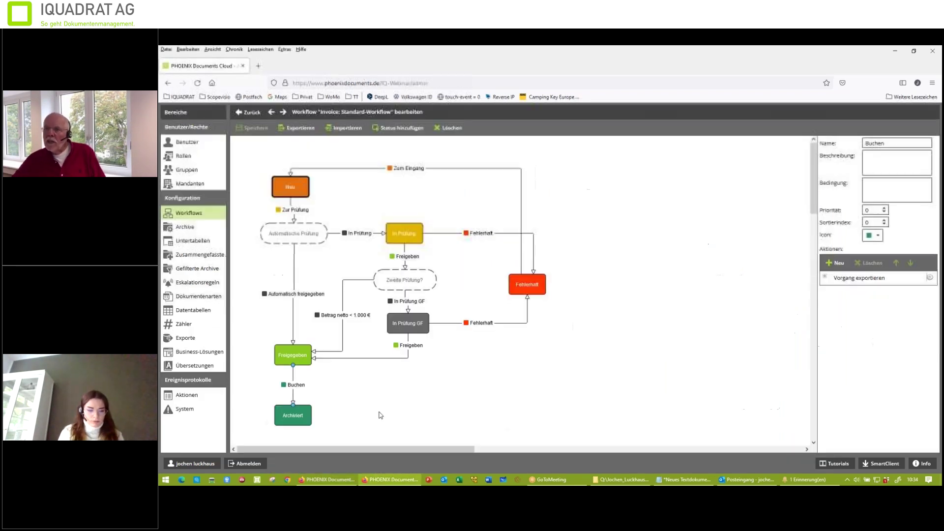
left_click(193, 240)
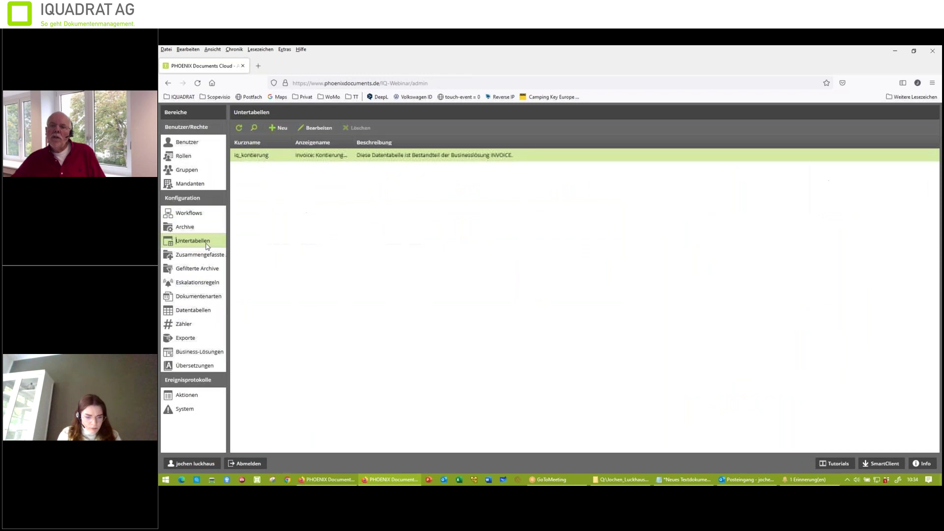
double_click(268, 157)
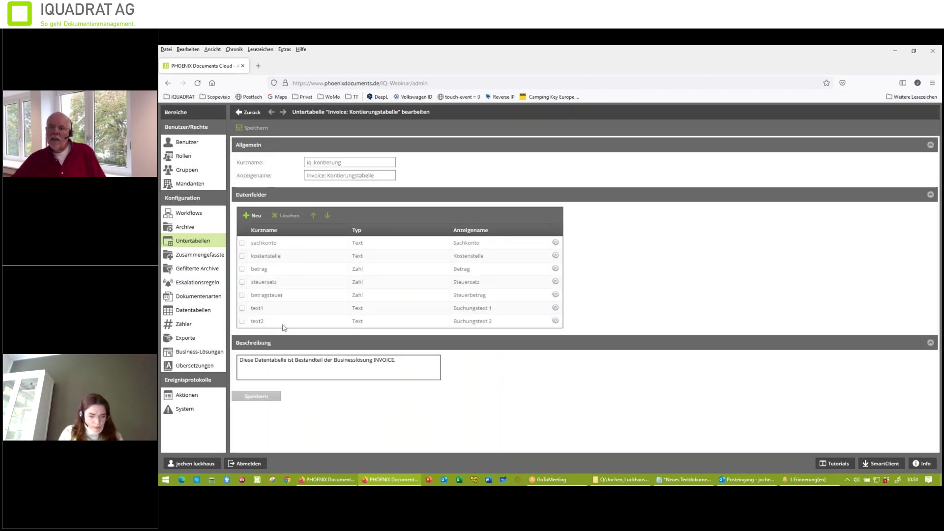
- Add a Text data field custom_Patienten_ID with the display name "für Patient" to the Kontierungstabelle and save it
left_click(255, 215)
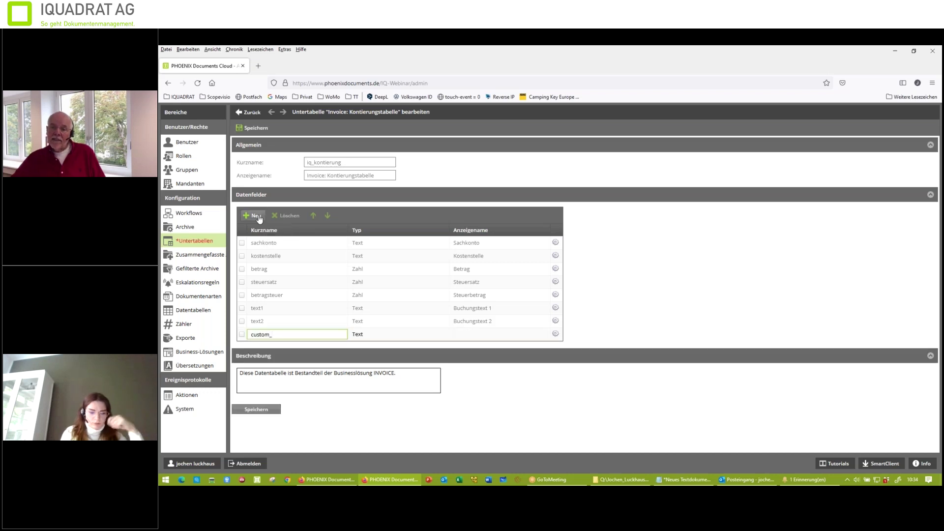
type("Patienten")
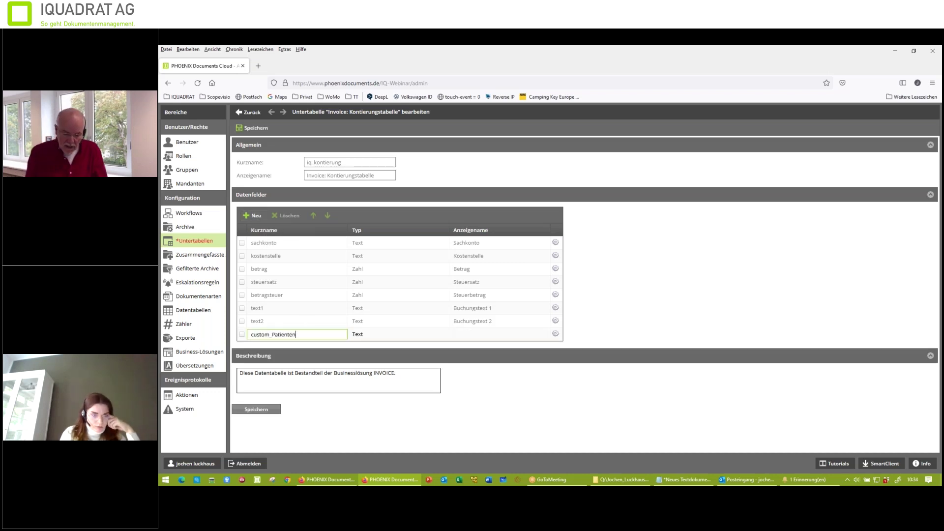
type("_ID")
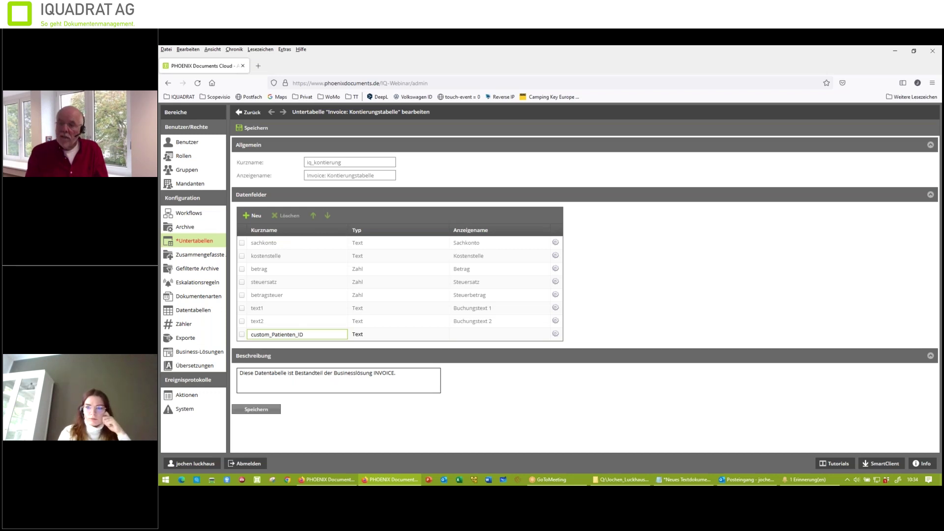
left_click(382, 334)
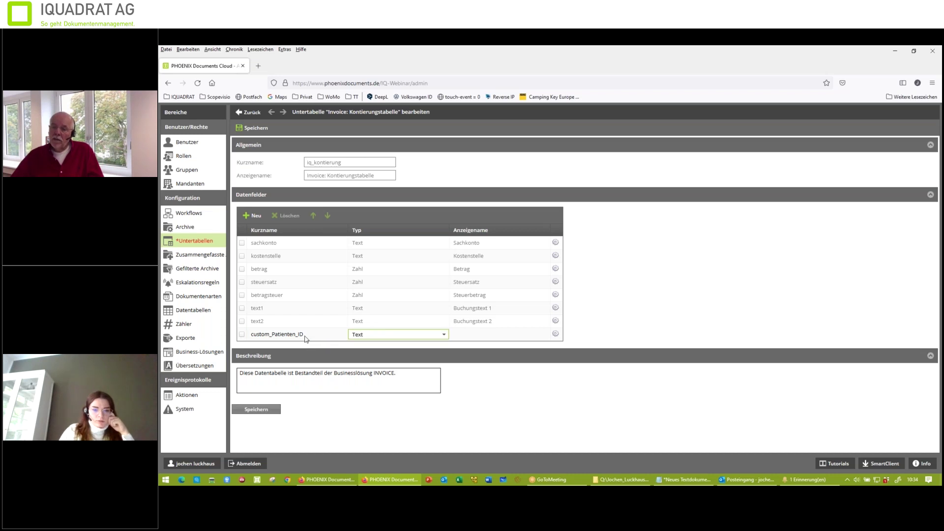
left_click(472, 337)
type("für Patient")
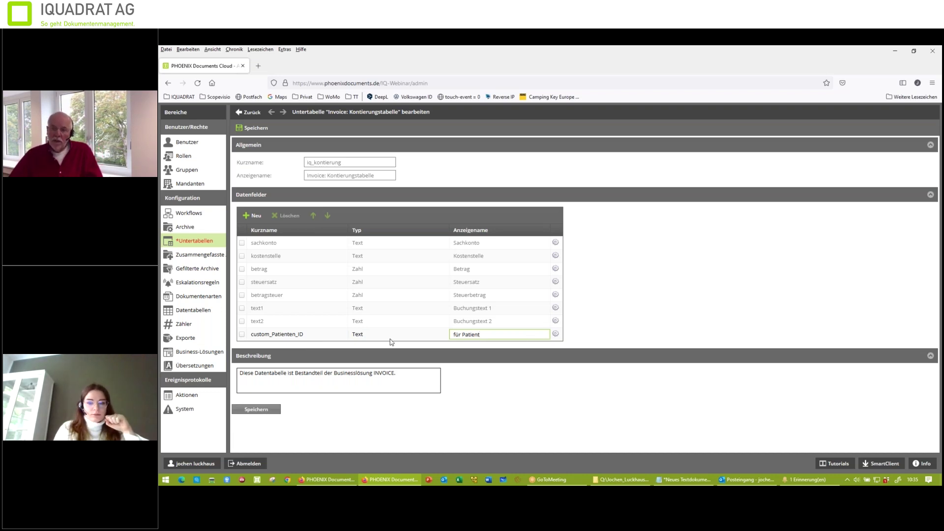
left_click(331, 328)
left_click(256, 128)
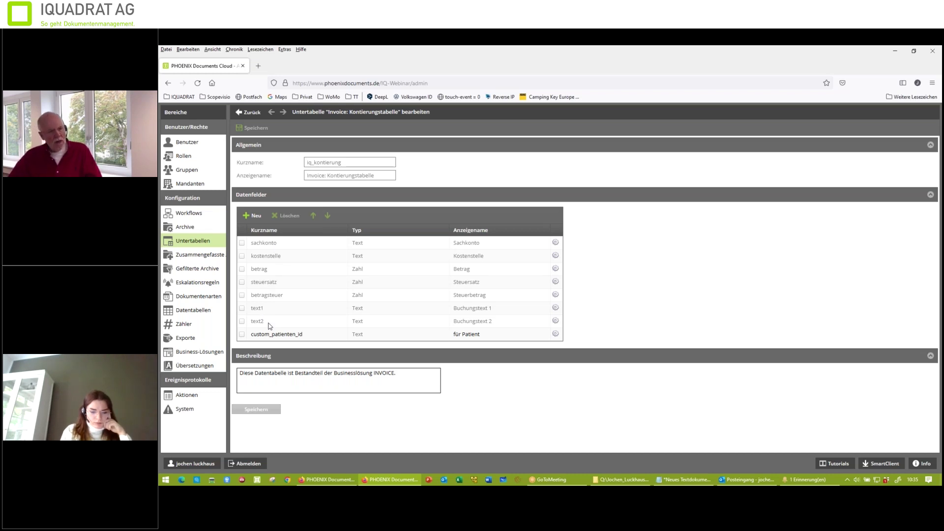
- Highlight the custom prefix in the short name of the "für Patient" field, leaving the name as it is
double_click(266, 339)
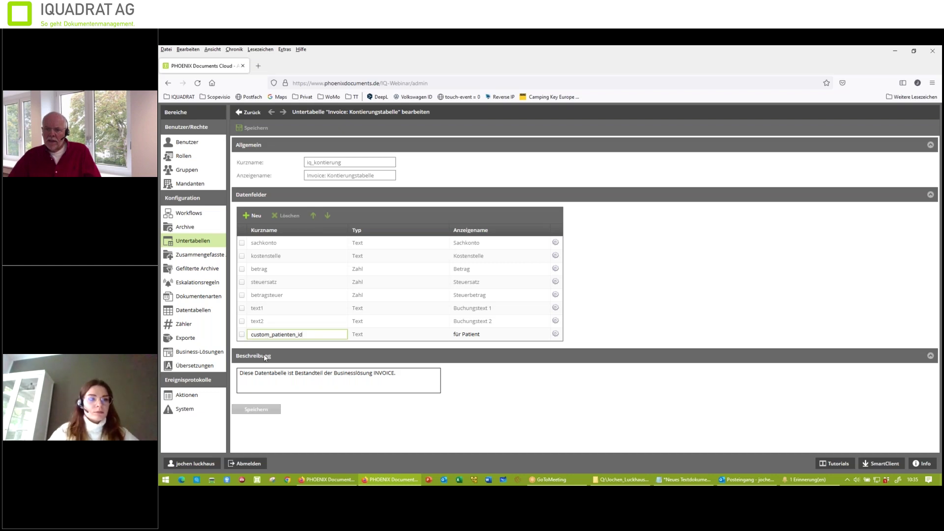
left_click_drag(252, 336, 270, 336)
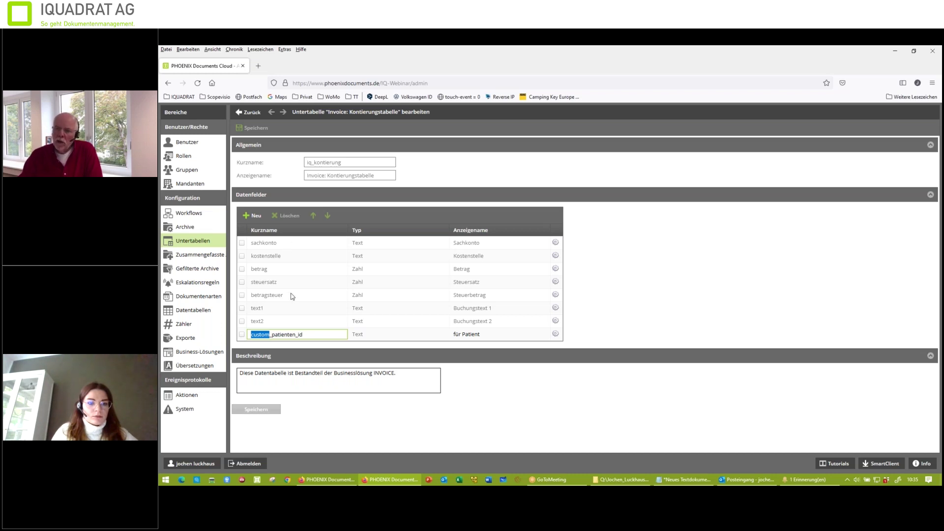
left_click(290, 335)
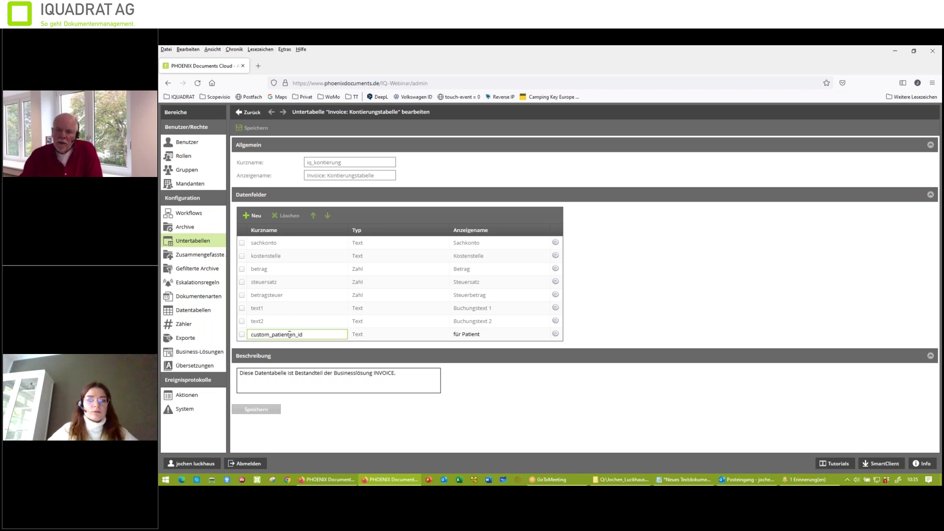